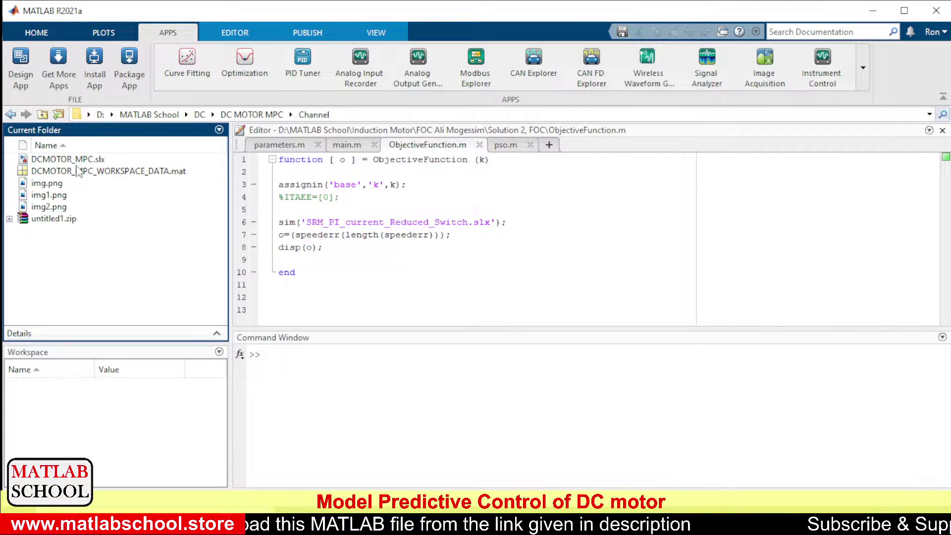
# Step: Open DCMOTOR_MPC.slx from the Current Folder; a same-name model conflict error appears
pyautogui.click(74, 161)
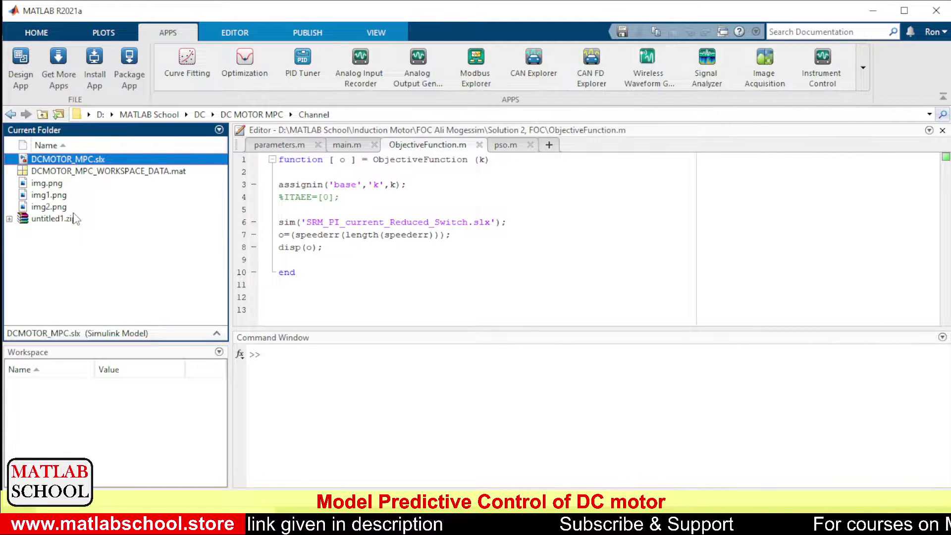
pyautogui.doubleClick(81, 160)
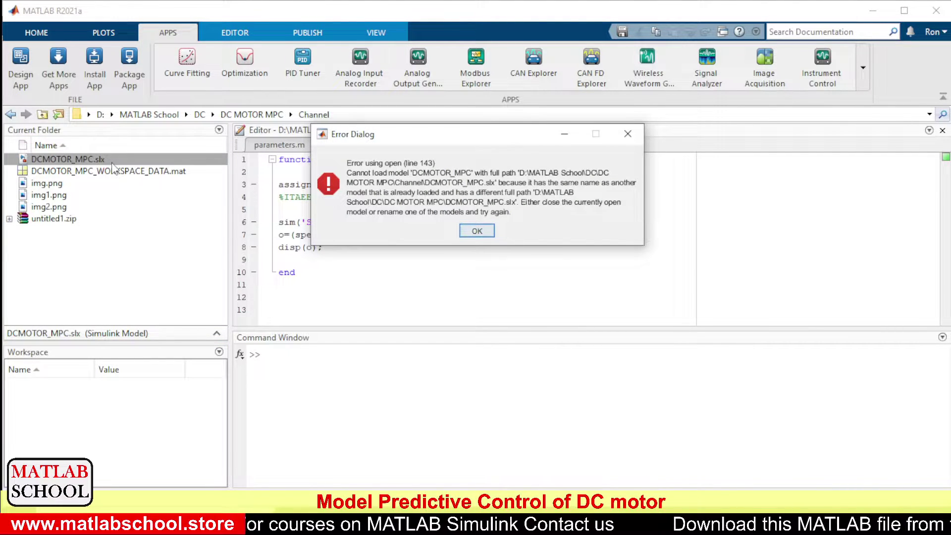
# Step: Dismiss the name-conflict error and close the already loaded DCMOTOR_MPC model window
pyautogui.click(477, 231)
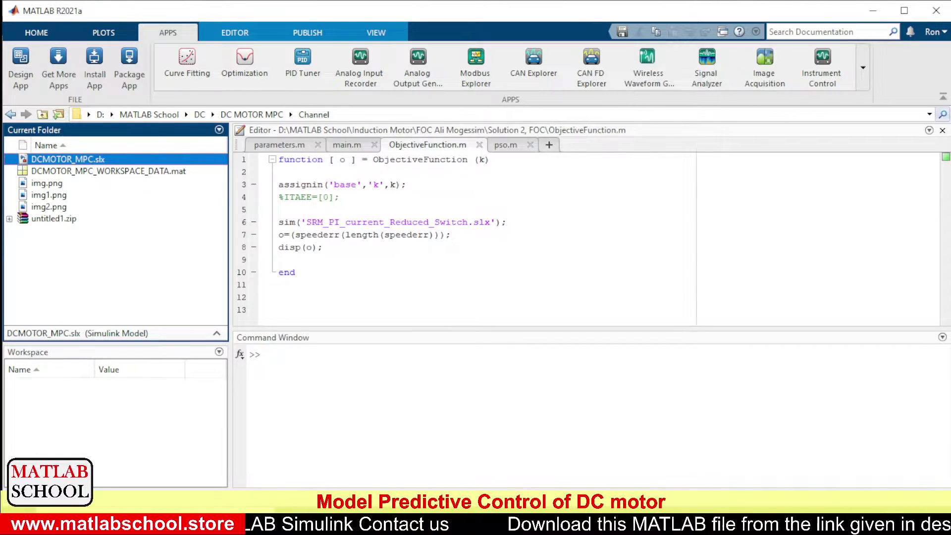
pyautogui.moveTo(537, 438)
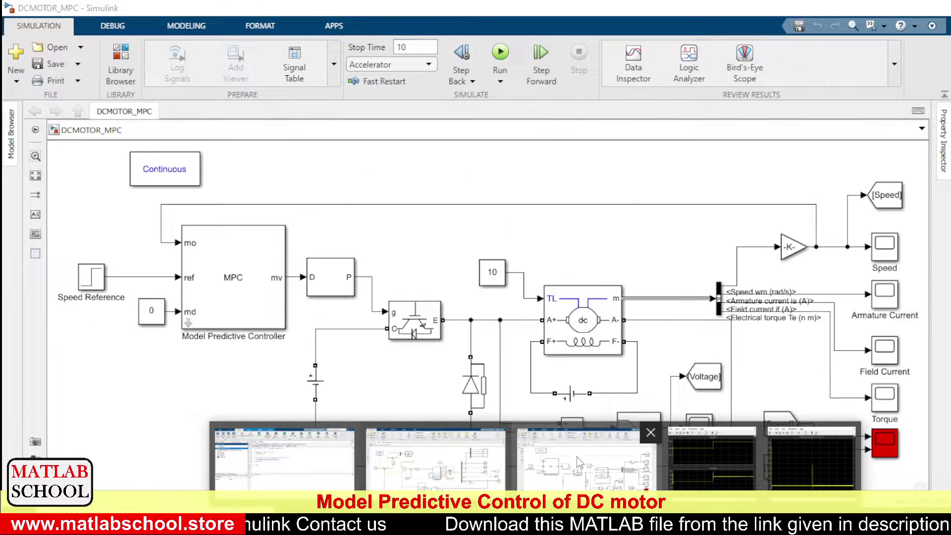
pyautogui.click(650, 433)
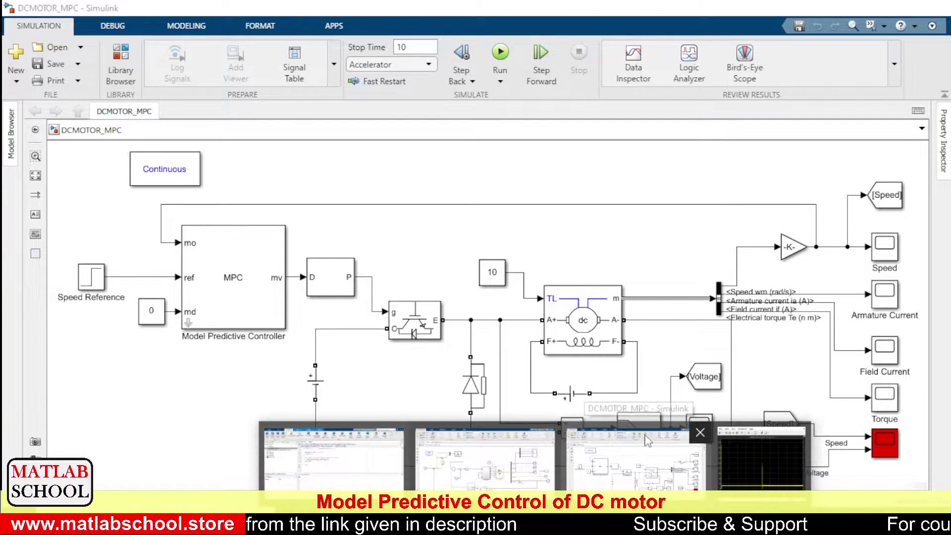
pyautogui.click(334, 458)
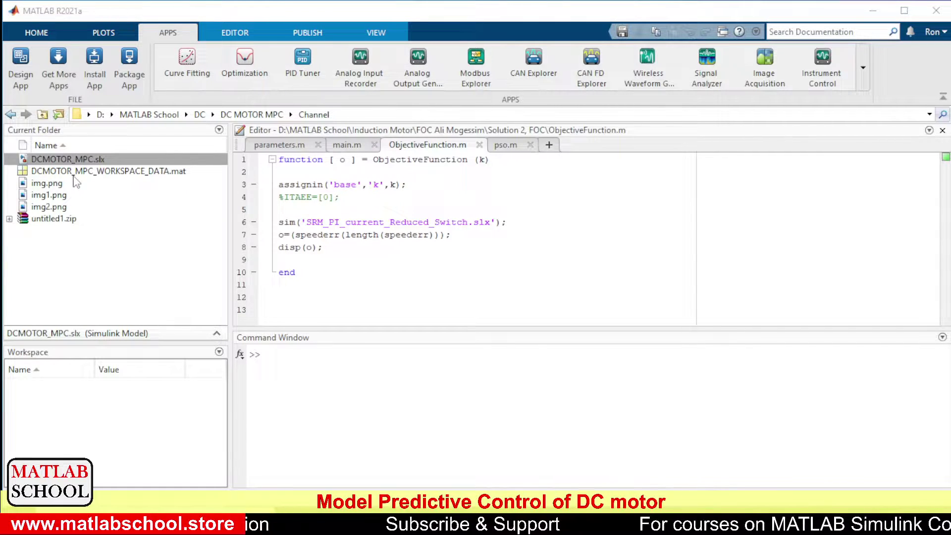
pyautogui.click(97, 163)
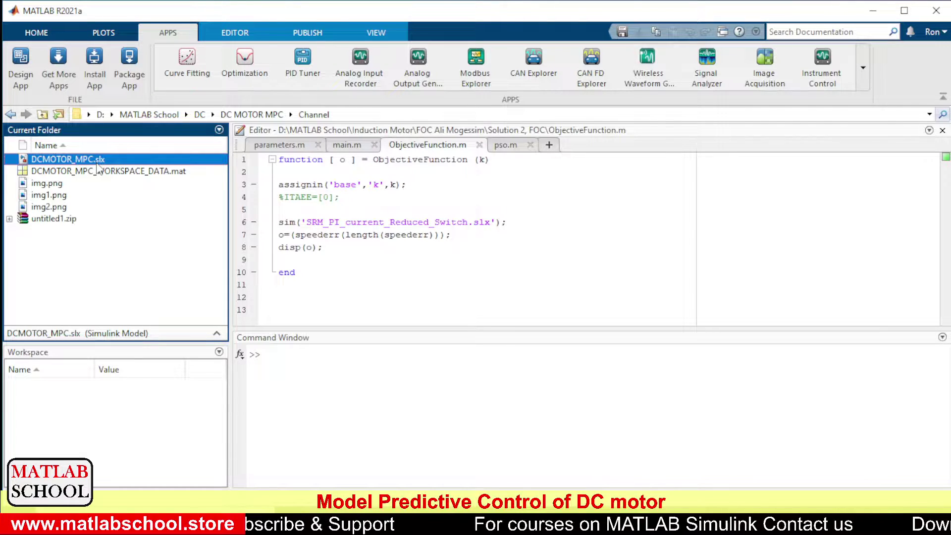
# Step: Open DCMOTOR_MPC.slx and confirm its MPC block uses controller mpc1
pyautogui.doubleClick(96, 160)
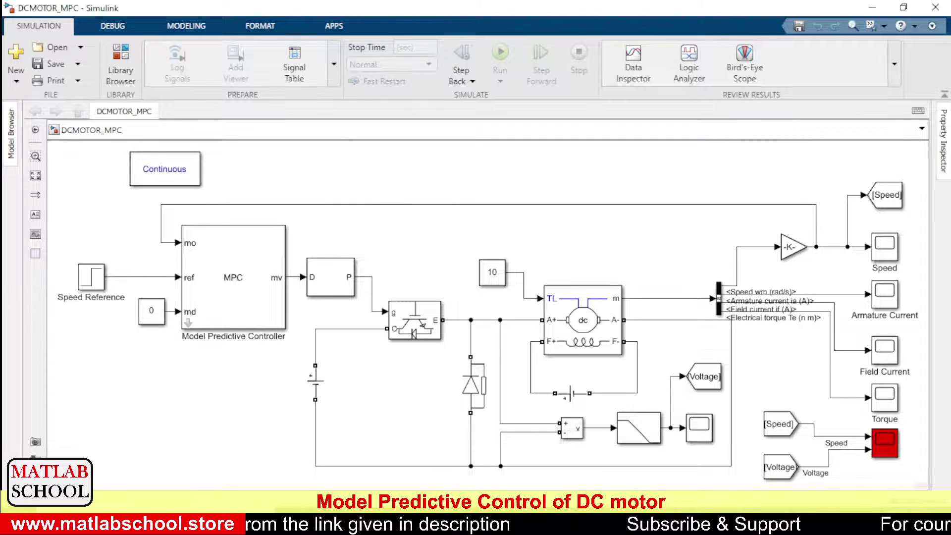
pyautogui.click(247, 315)
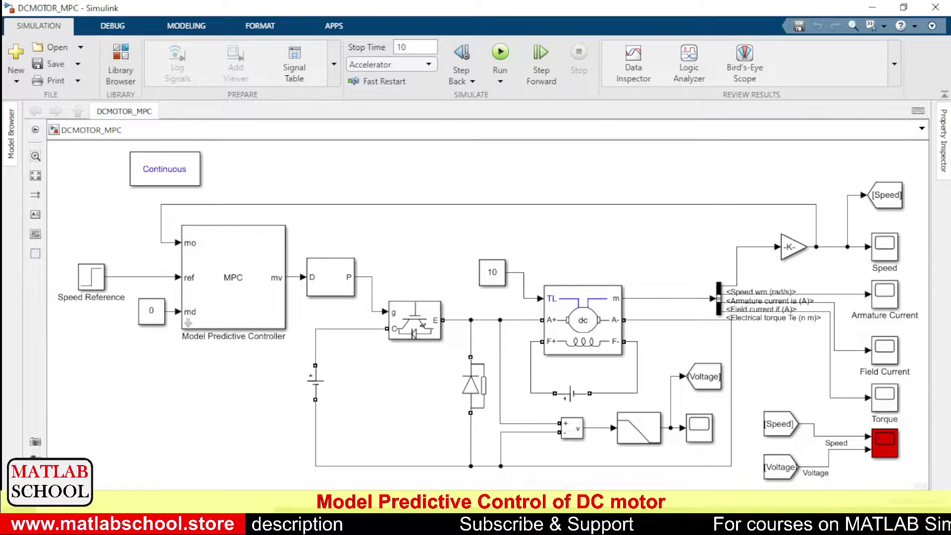
pyautogui.doubleClick(246, 265)
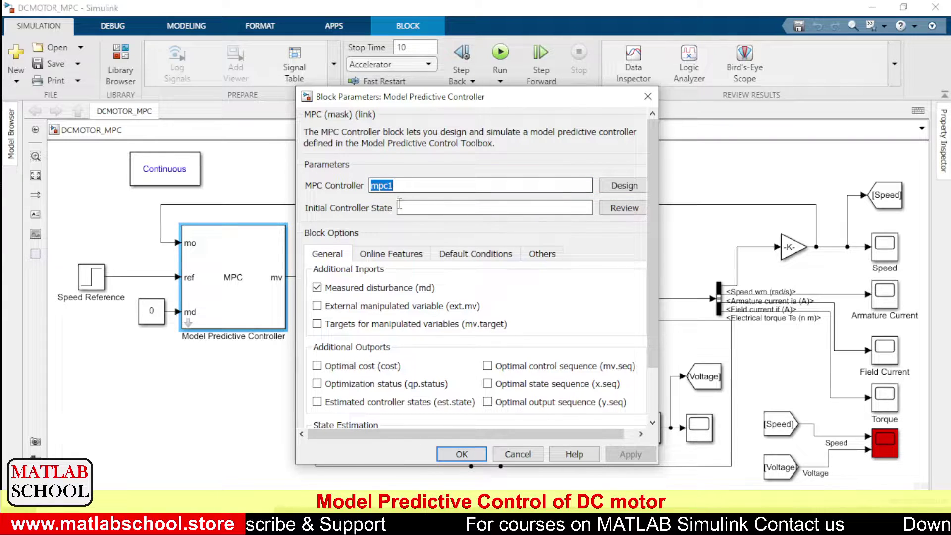
pyautogui.click(458, 453)
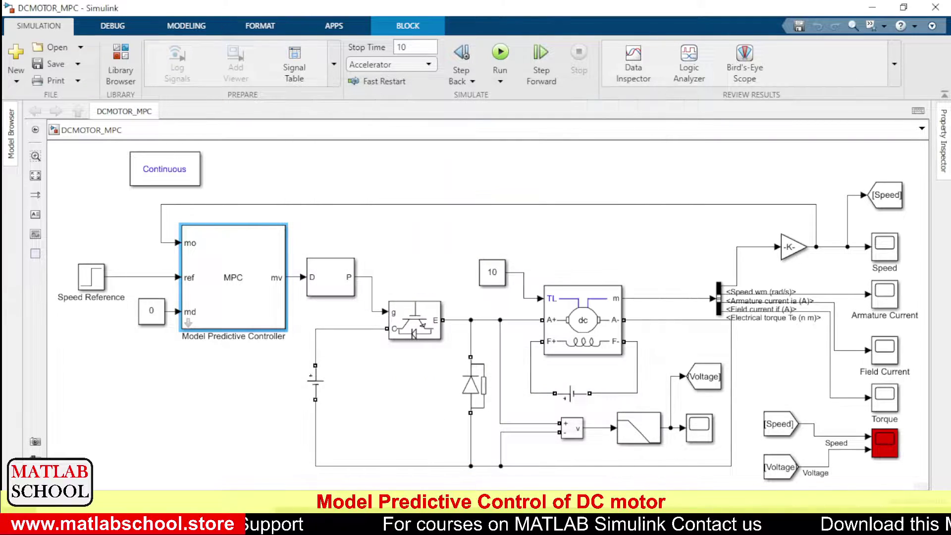
pyautogui.hotkey('alt', 'Tab')
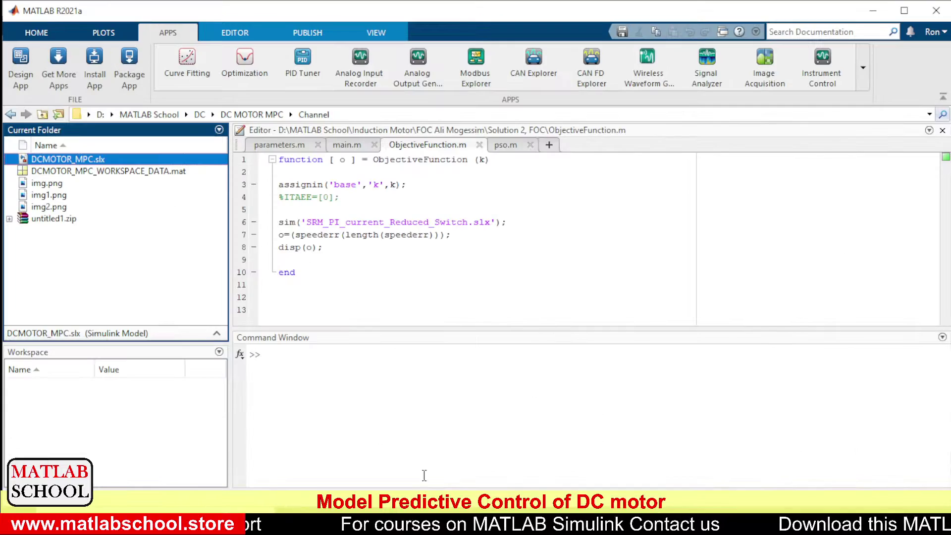
# Step: Load DCMOTOR_MPC_WORKSPACE_DATA.mat and check mpc1 and DCMOTOR_TF in the Workspace
pyautogui.click(118, 174)
pyautogui.doubleClick(118, 174)
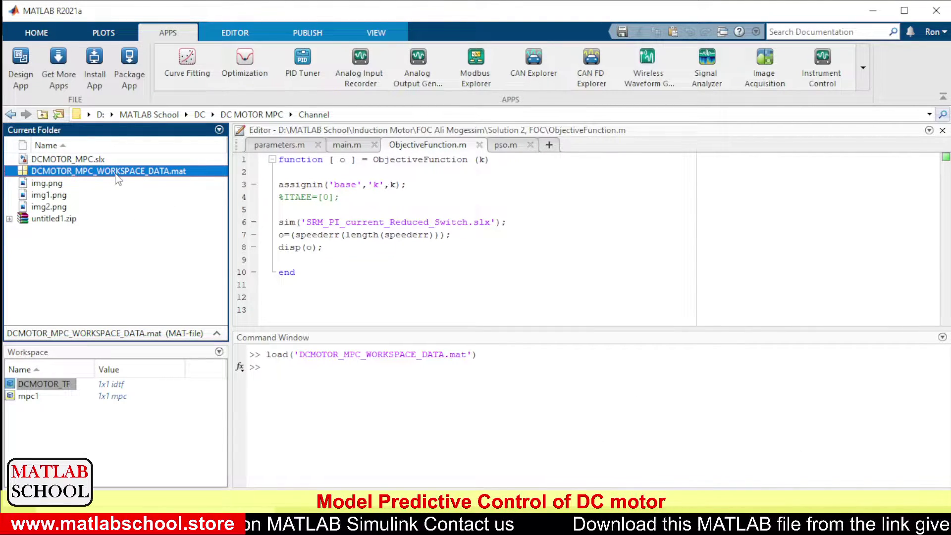
pyautogui.click(32, 405)
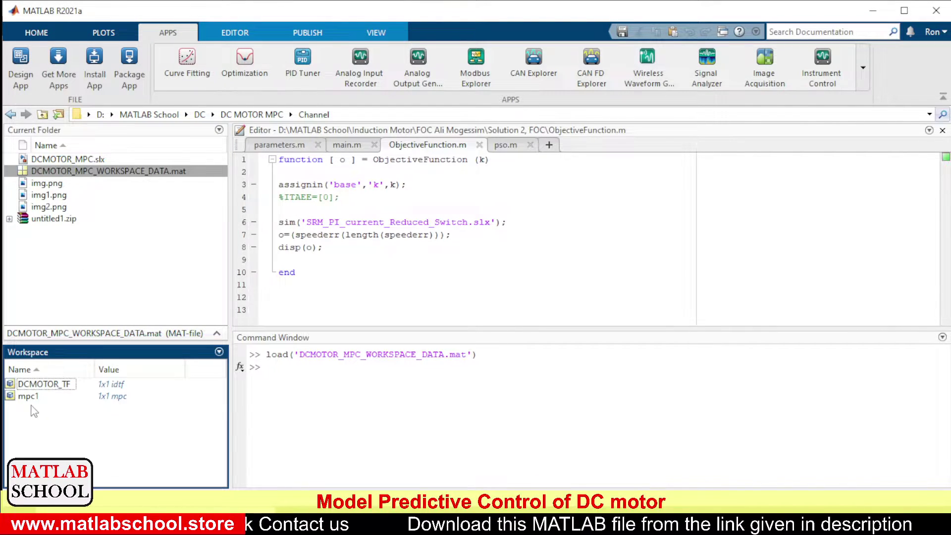
pyautogui.click(28, 399)
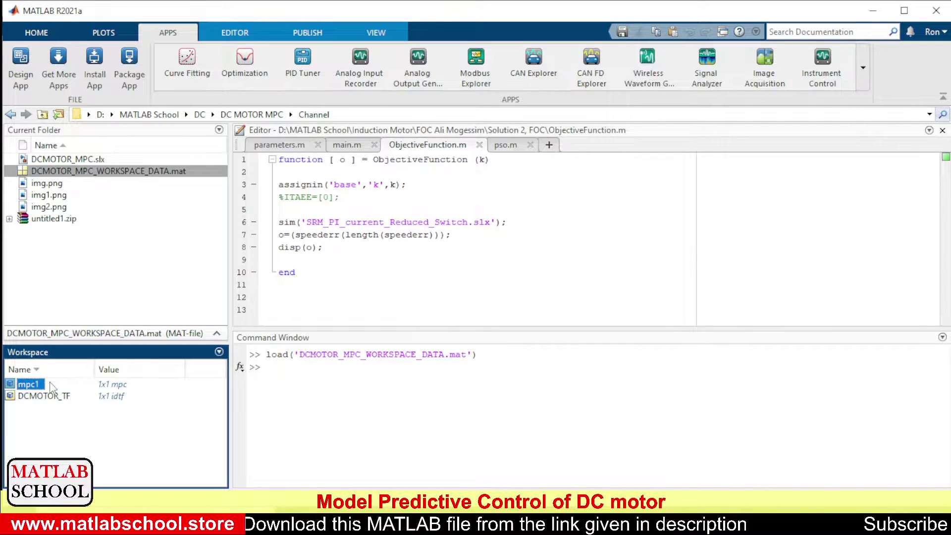
pyautogui.click(51, 395)
pyautogui.click(62, 414)
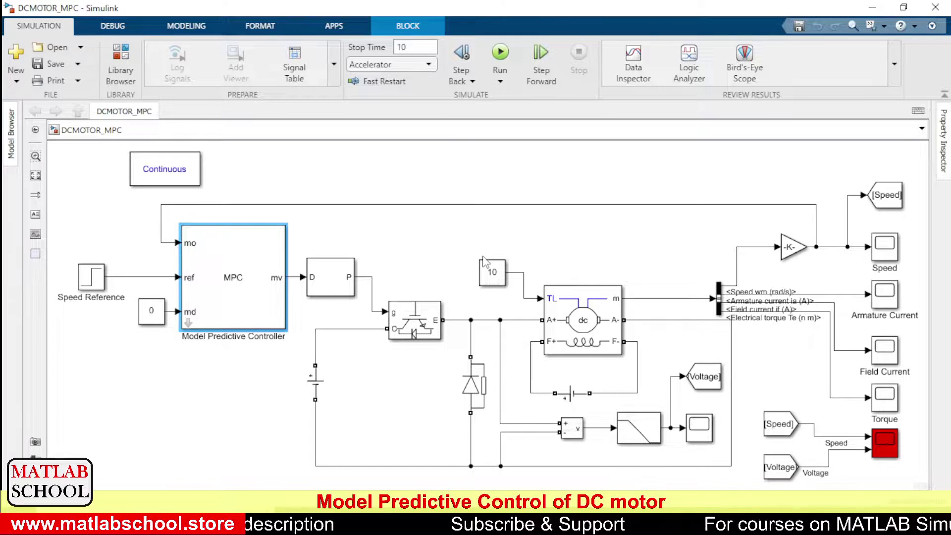
pyautogui.click(491, 283)
pyautogui.click(438, 260)
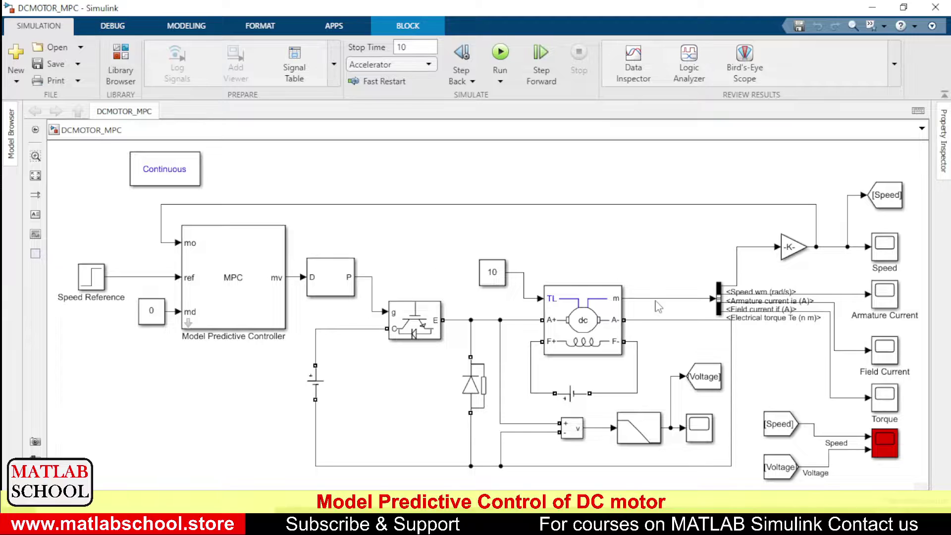
pyautogui.doubleClick(582, 318)
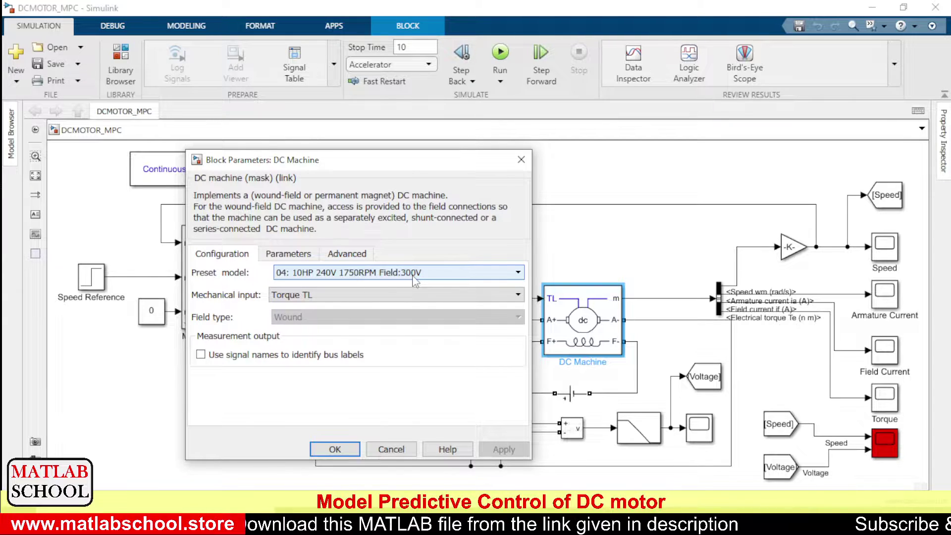
pyautogui.click(335, 450)
pyautogui.click(638, 248)
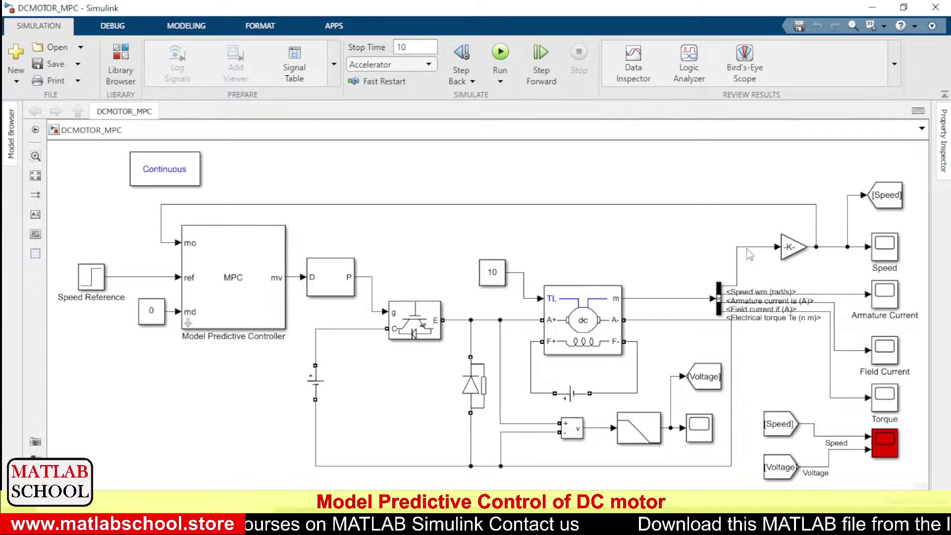
pyautogui.click(787, 253)
pyautogui.doubleClick(788, 251)
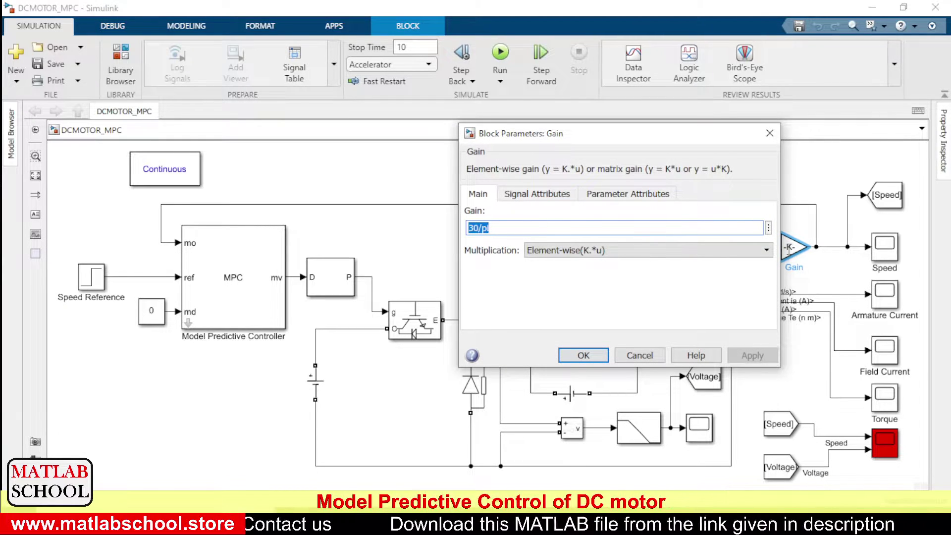
pyautogui.click(583, 356)
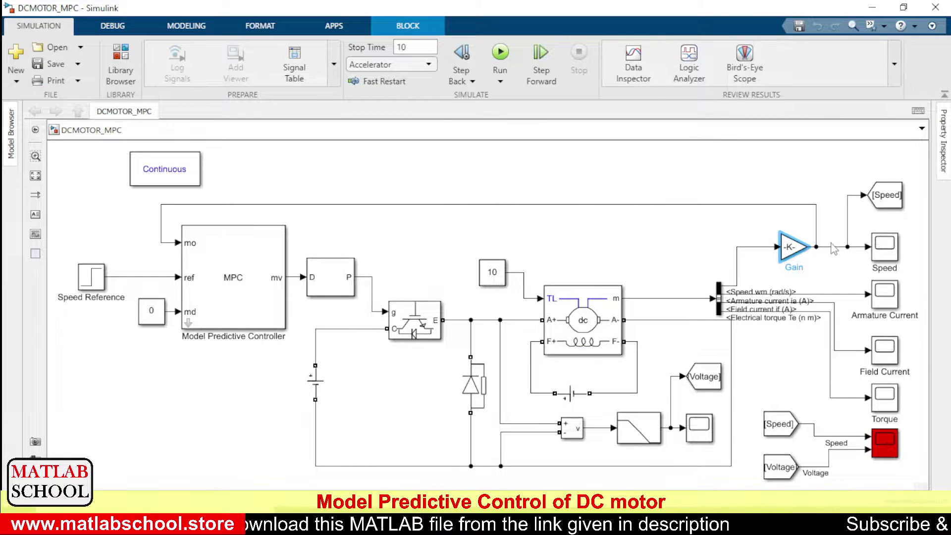
pyautogui.click(830, 247)
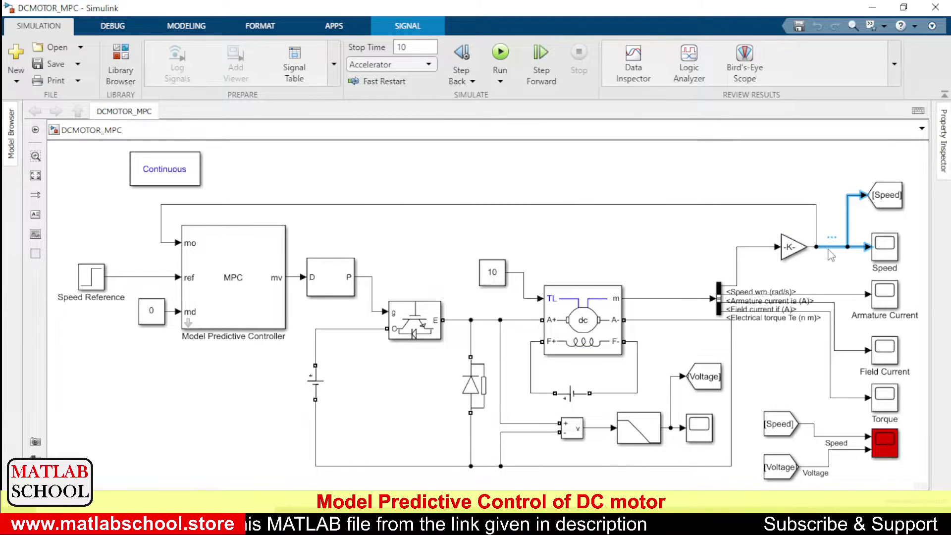
pyautogui.click(611, 234)
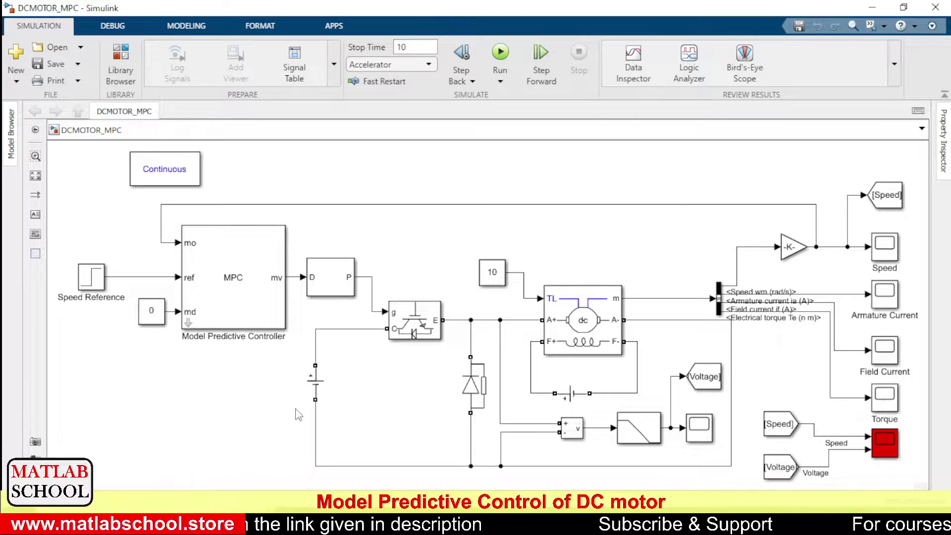
pyautogui.doubleClick(316, 384)
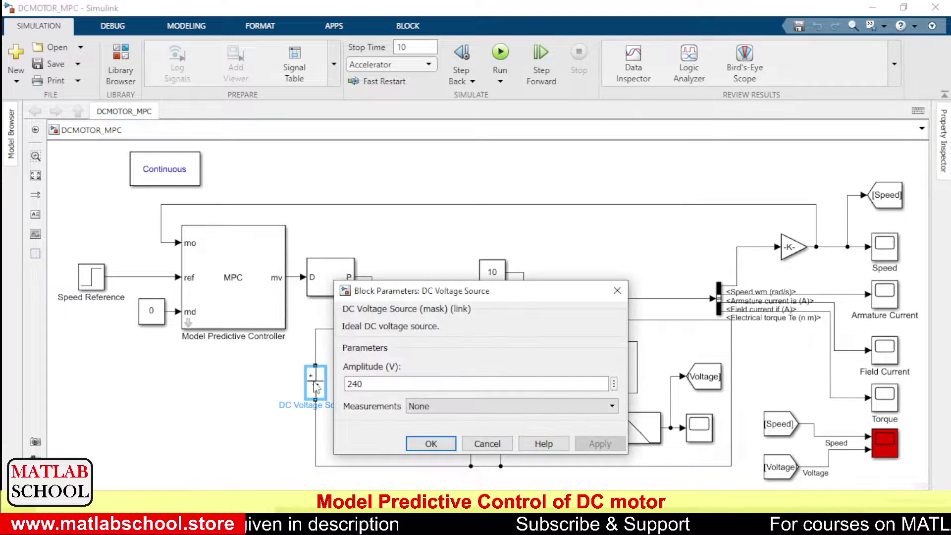
pyautogui.press('Return')
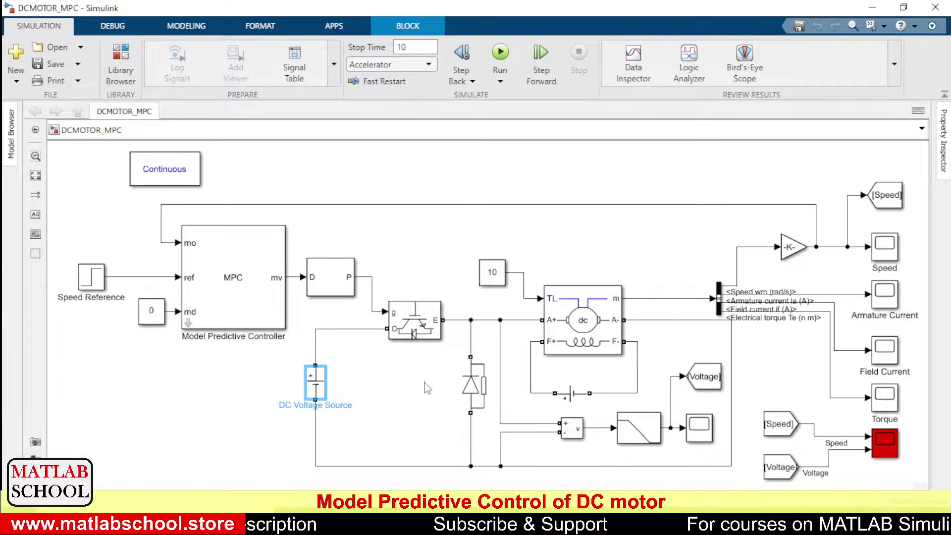
pyautogui.click(427, 387)
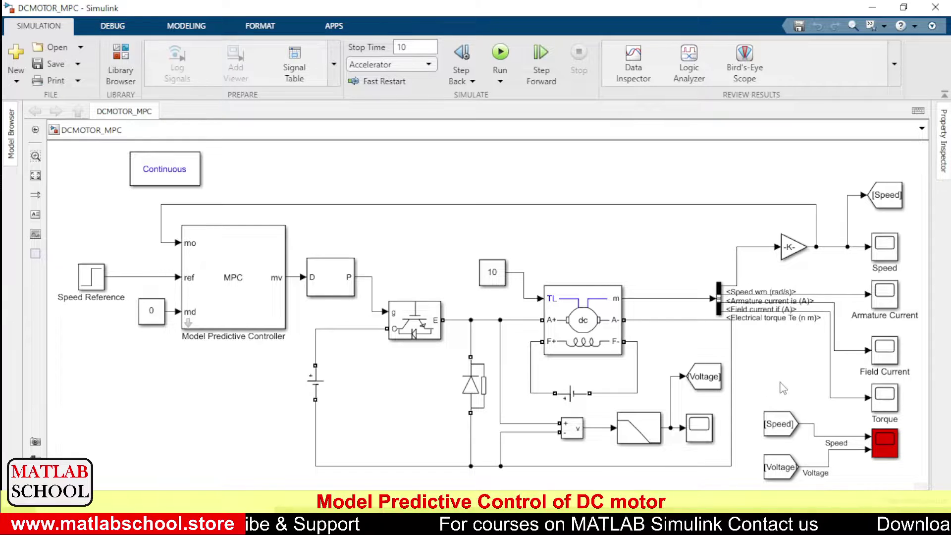
pyautogui.click(325, 280)
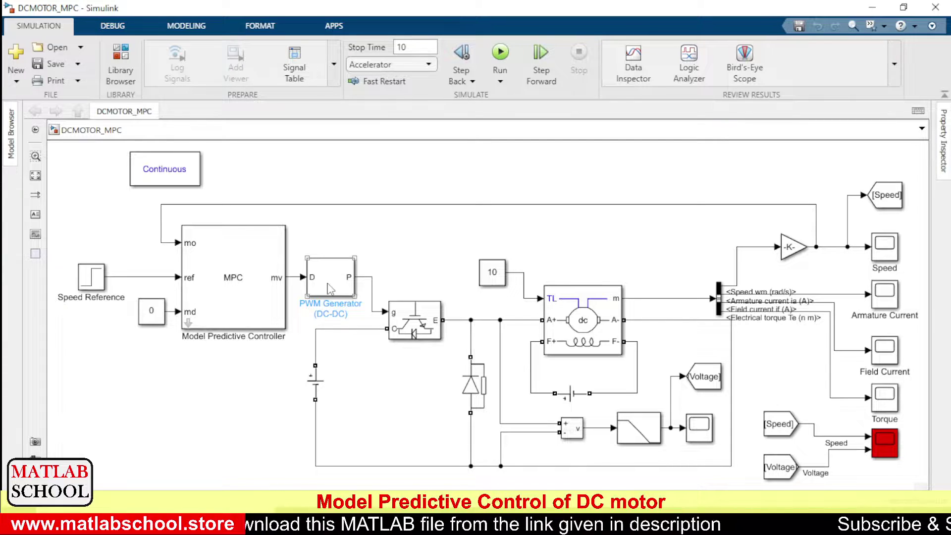
pyautogui.click(249, 266)
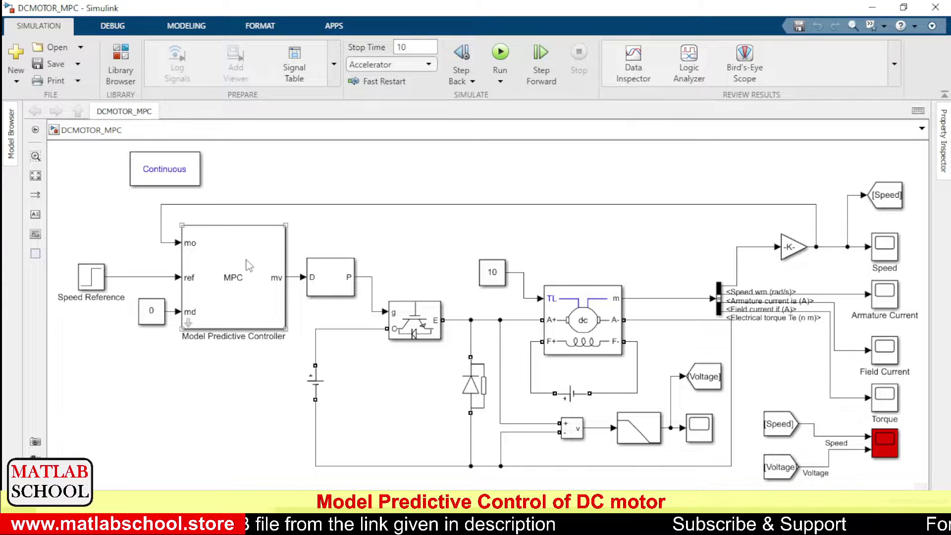
pyautogui.click(337, 242)
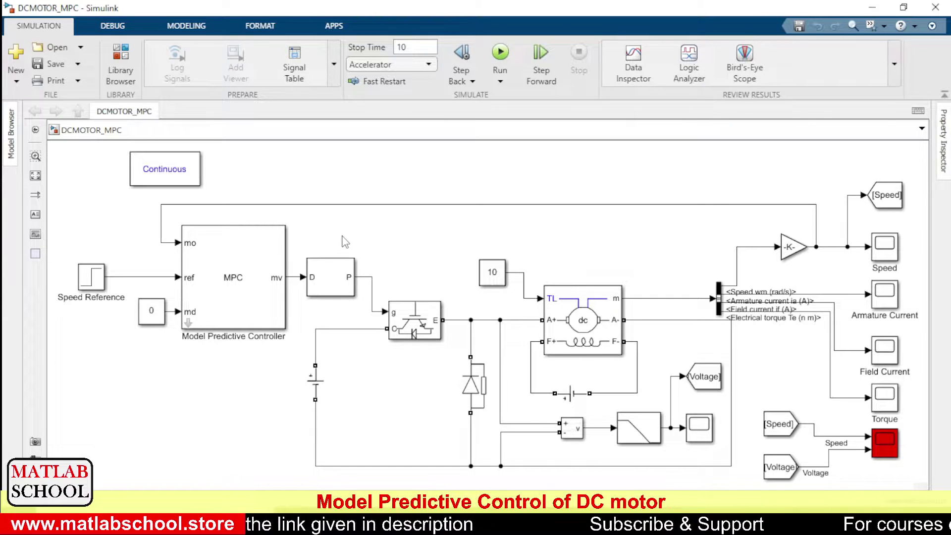
pyautogui.click(83, 281)
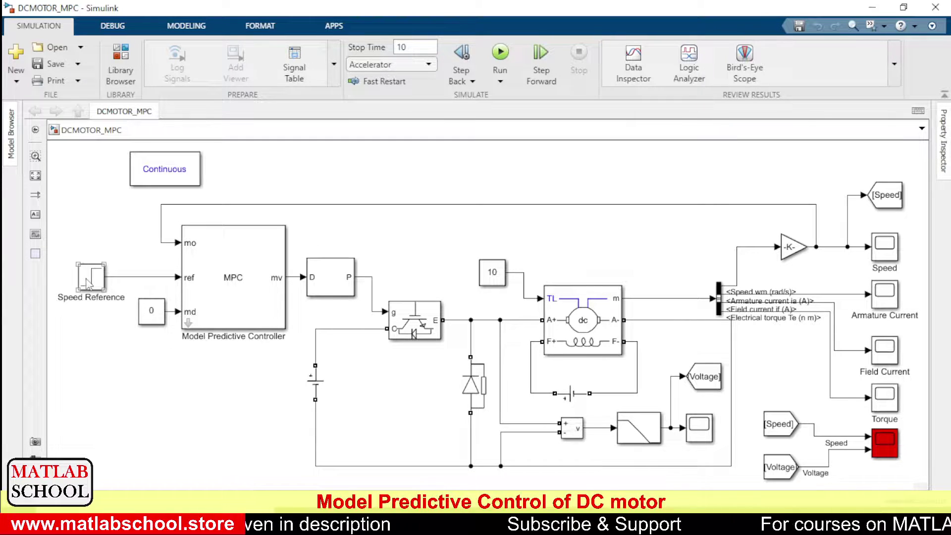
pyautogui.click(151, 291)
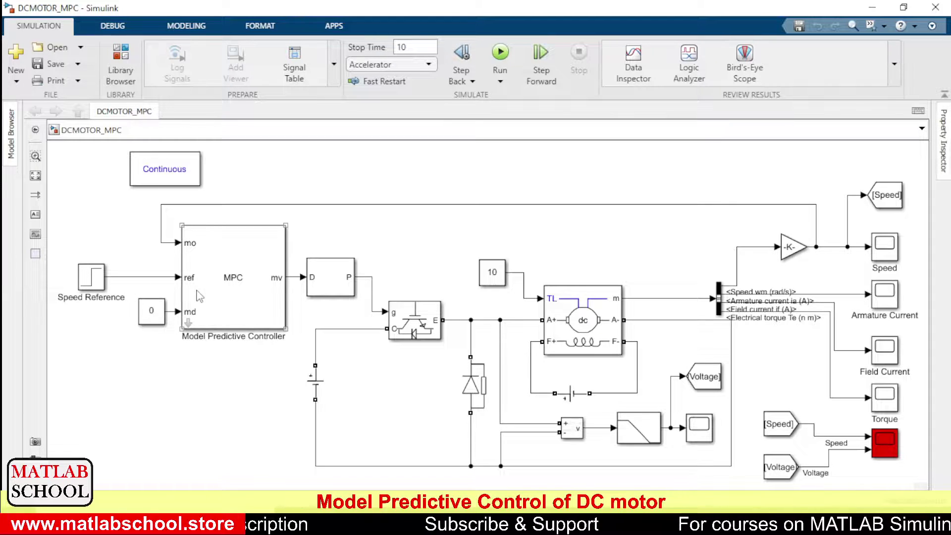
pyautogui.click(223, 294)
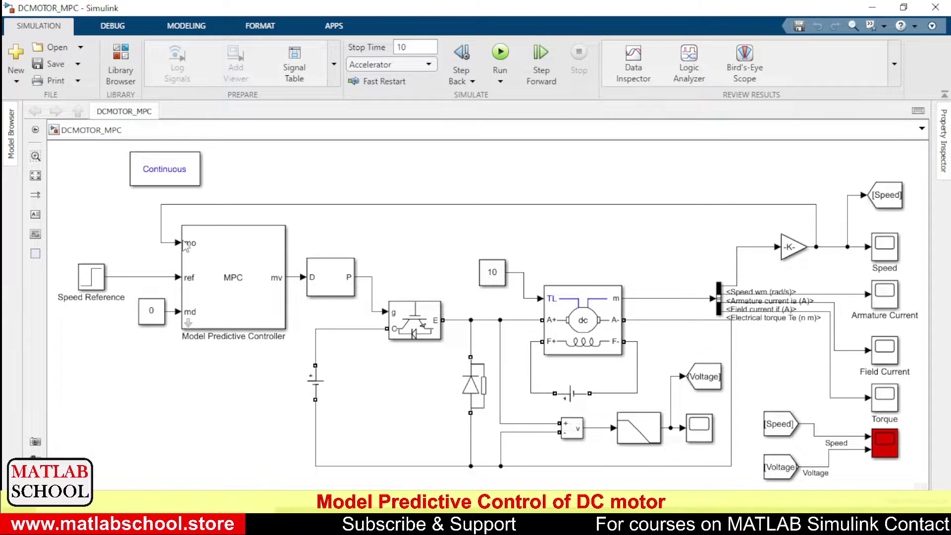
pyautogui.click(385, 196)
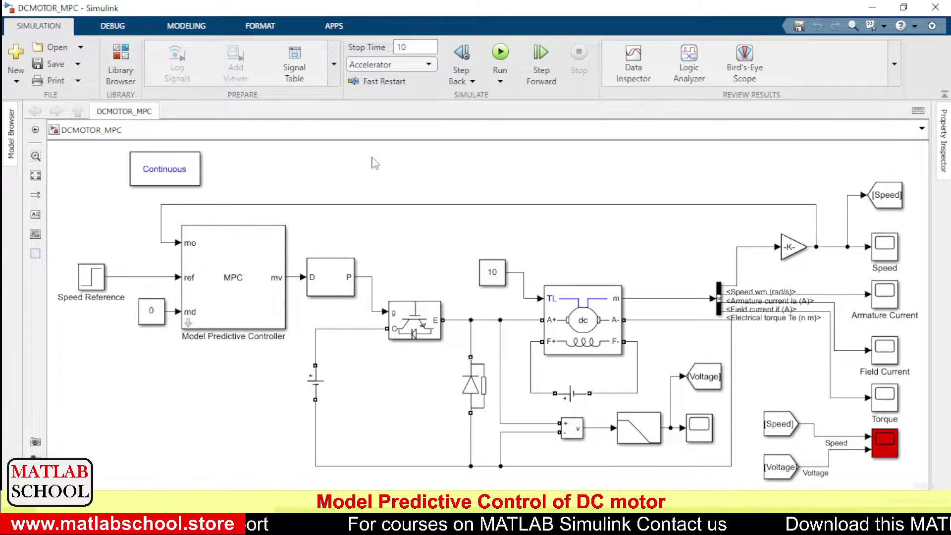
pyautogui.click(154, 313)
pyautogui.click(185, 312)
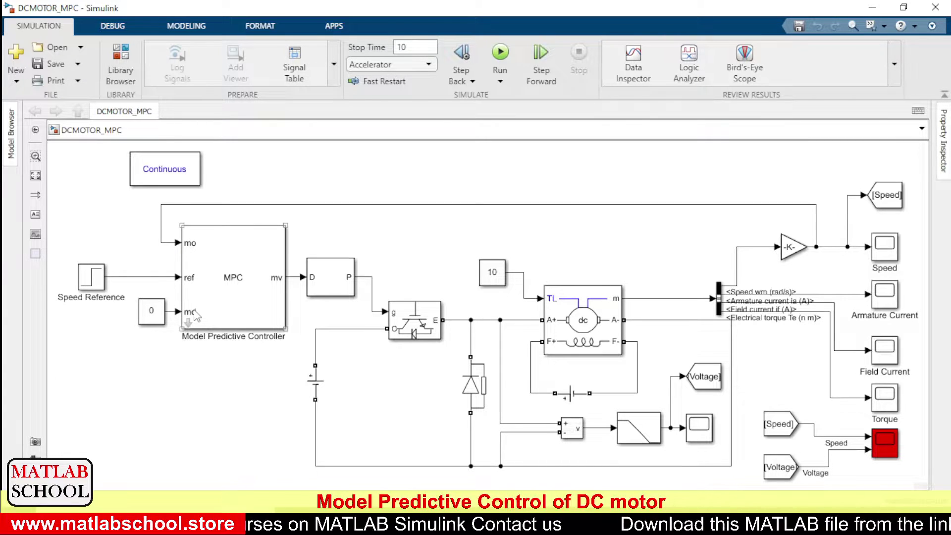
pyautogui.click(155, 322)
pyautogui.click(122, 361)
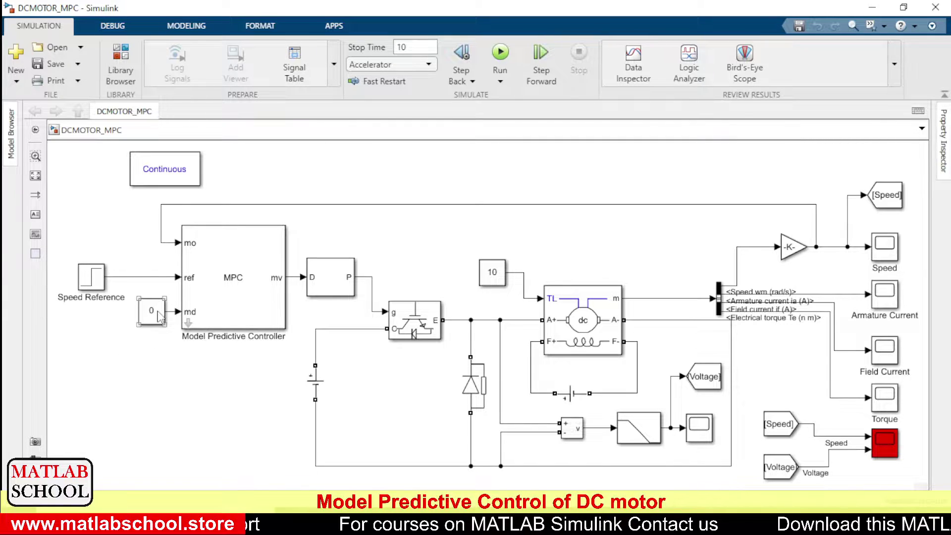
pyautogui.click(159, 316)
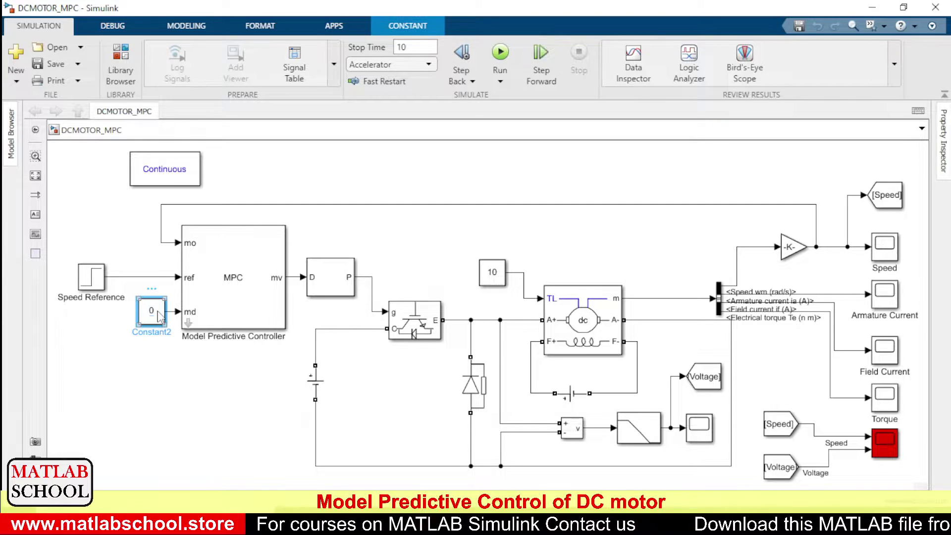
pyautogui.click(140, 319)
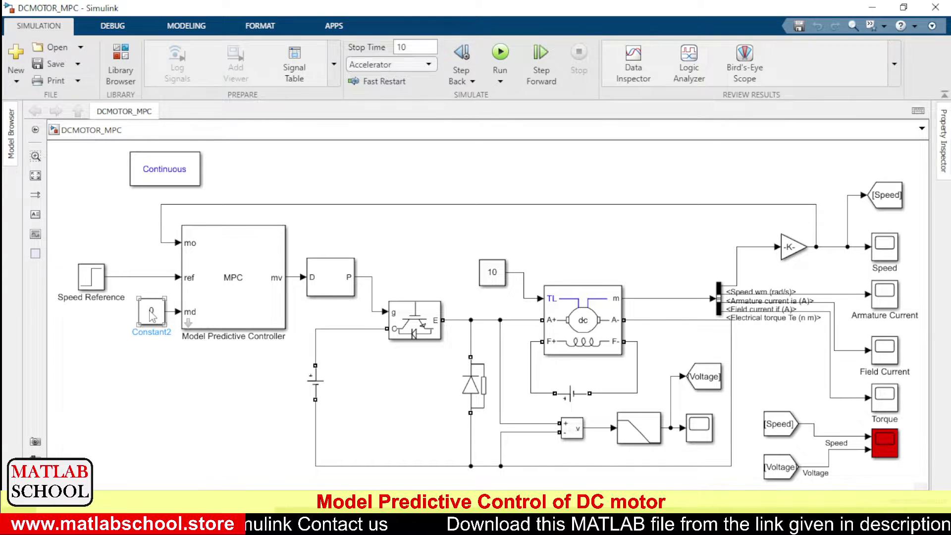
pyautogui.doubleClick(235, 282)
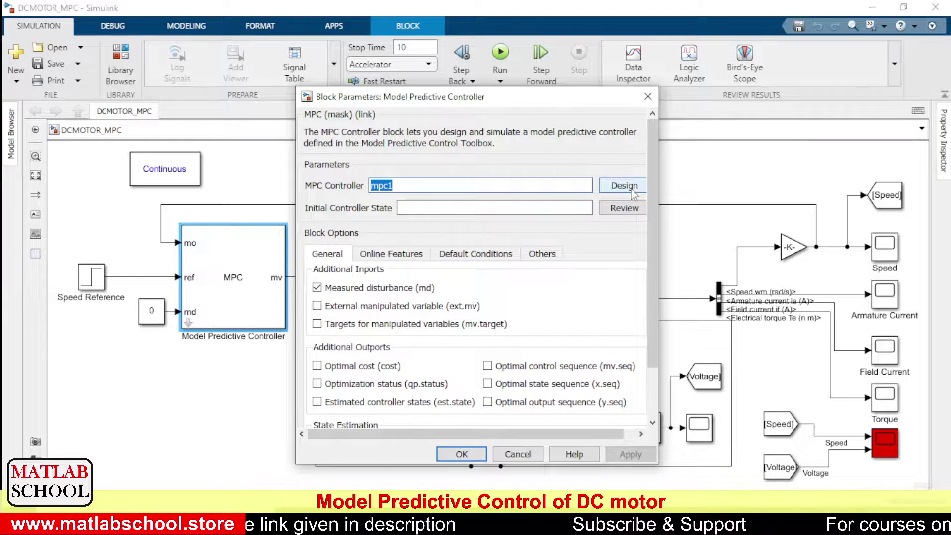
pyautogui.click(647, 98)
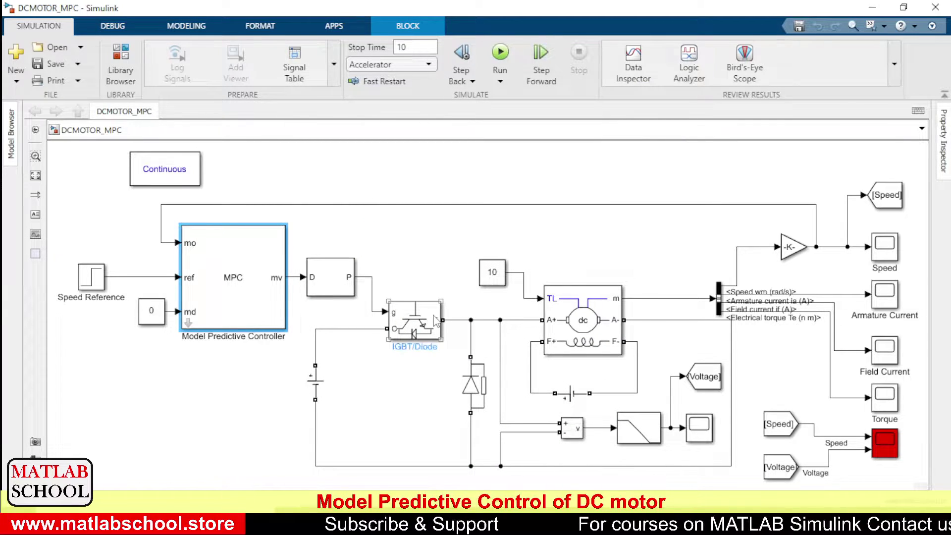
pyautogui.click(411, 287)
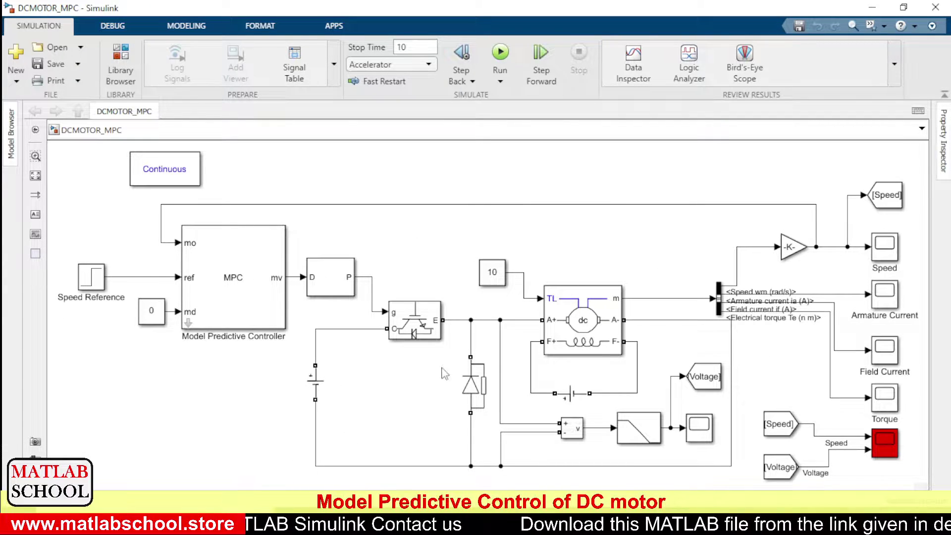
# Step: Check the DCMOTOR_TF variable in the MATLAB workspace, then return to Simulink
pyautogui.hotkey('alt', 'Tab')
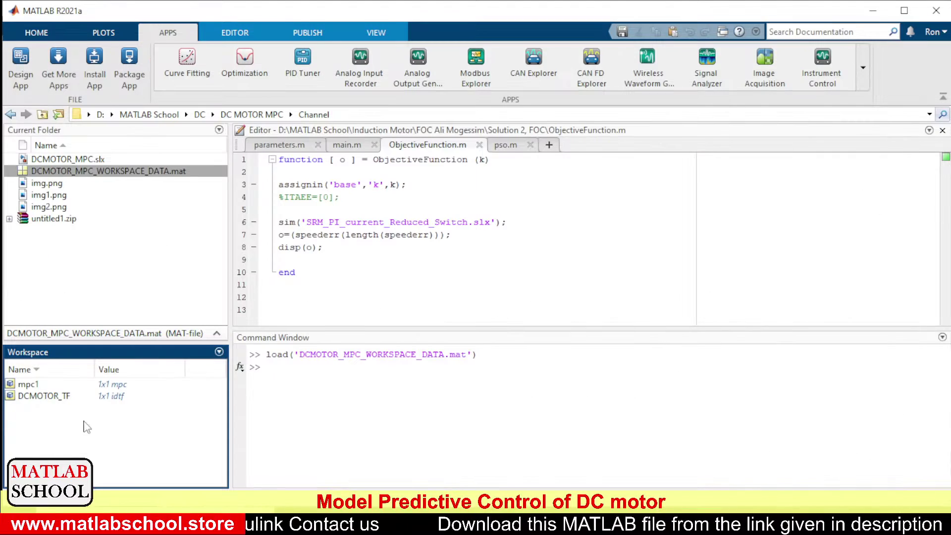
pyautogui.click(42, 399)
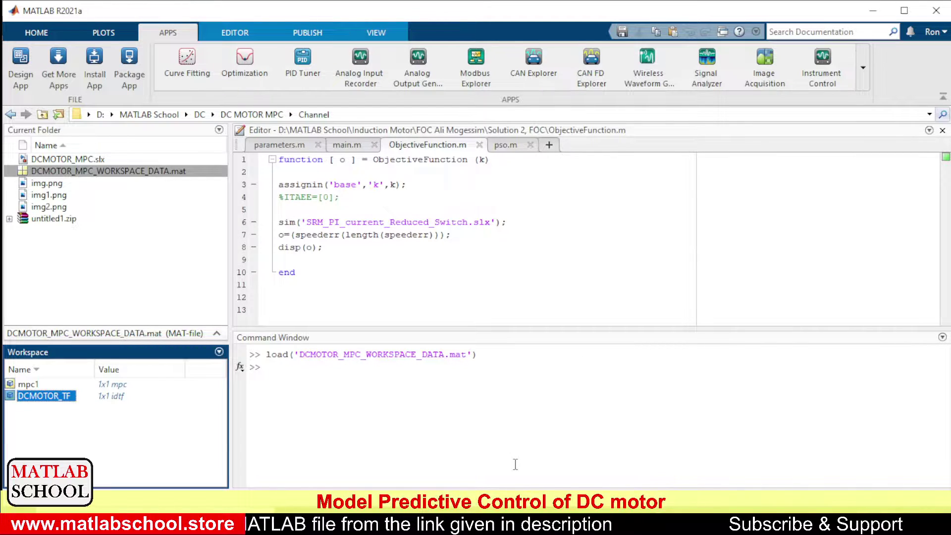
pyautogui.hotkey('alt', 'Tab')
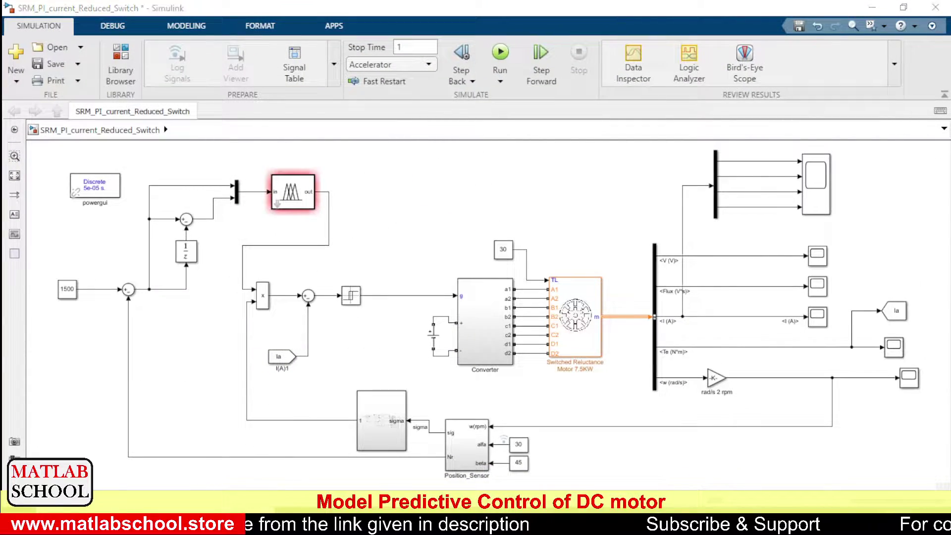
pyautogui.hotkey('alt', 'Tab')
pyautogui.hotkey('alt', 'Tab')
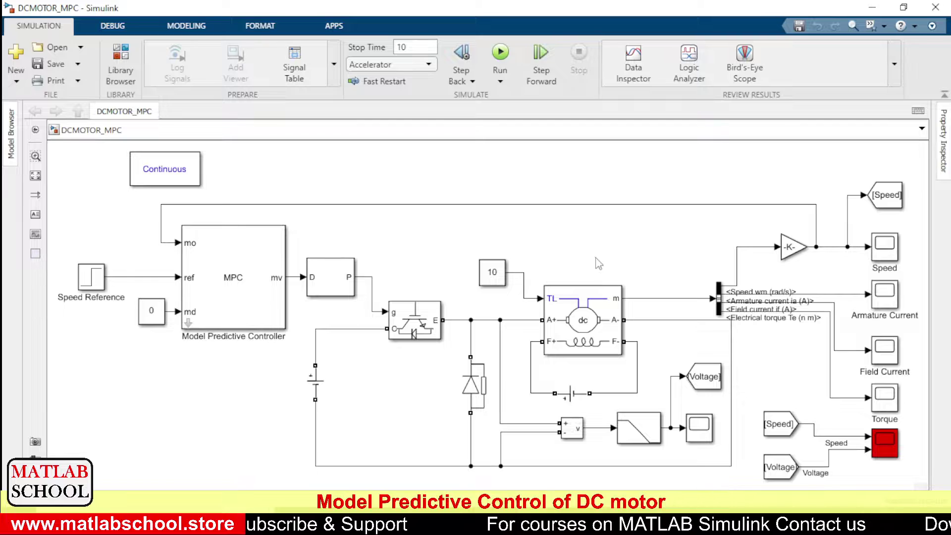
# Step: Create a new maximized untitled Simulink model and show the Library Browser
pyautogui.hotkey('ctrl', 'n')
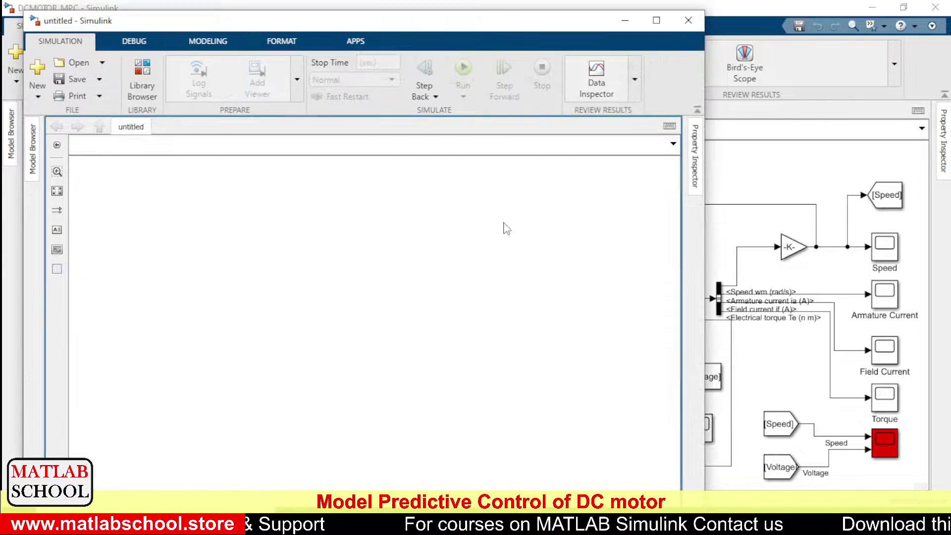
pyautogui.click(656, 22)
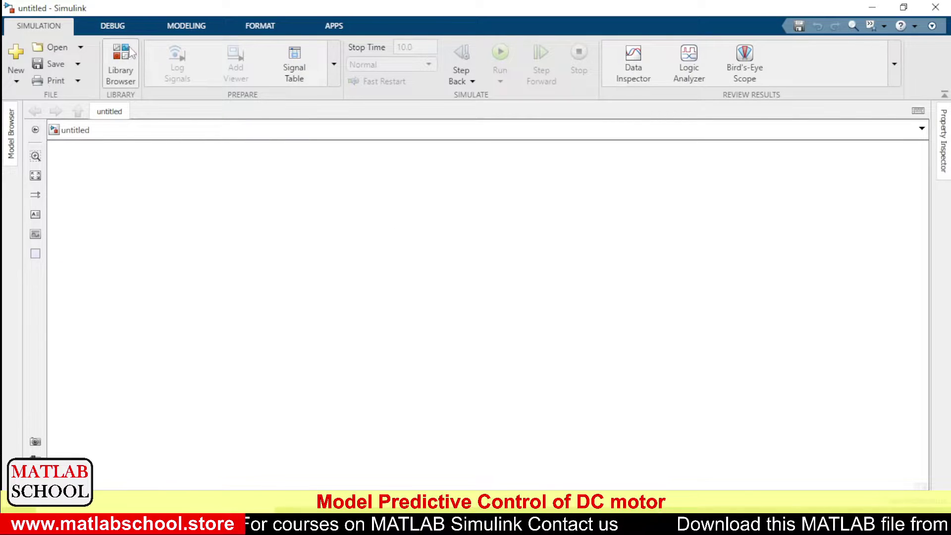
pyautogui.click(120, 69)
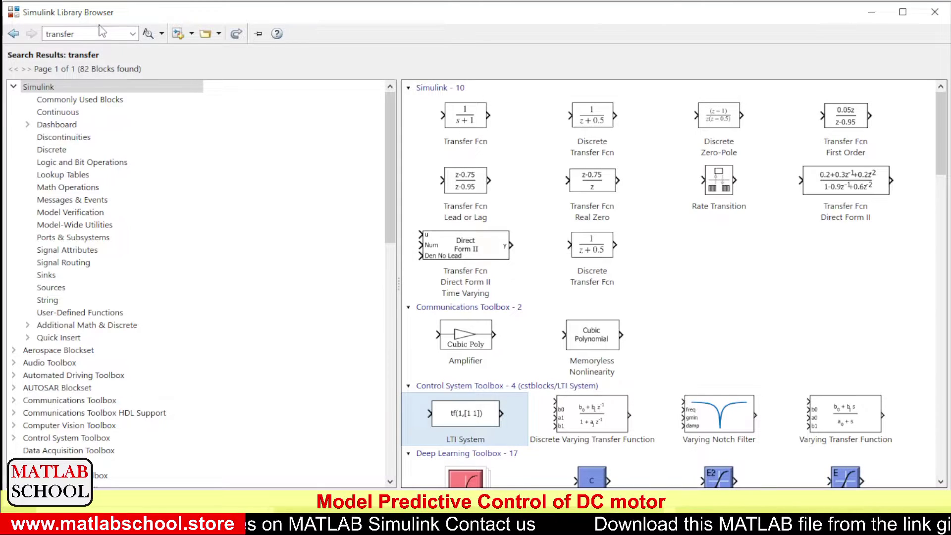
# Step: Add an LTI System block and an MPC Controller block, found by searching 'MPC', to the untitled model
pyautogui.rightClick(462, 418)
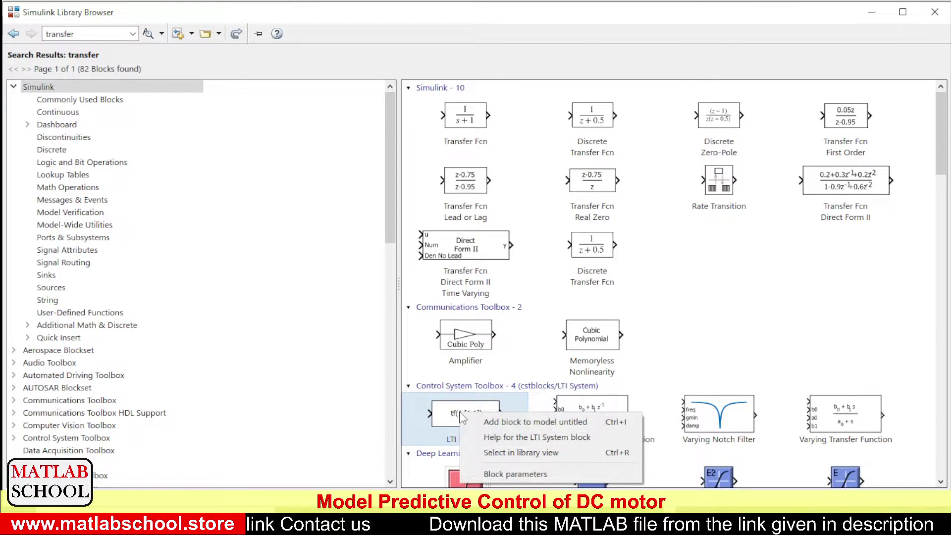
pyautogui.click(493, 422)
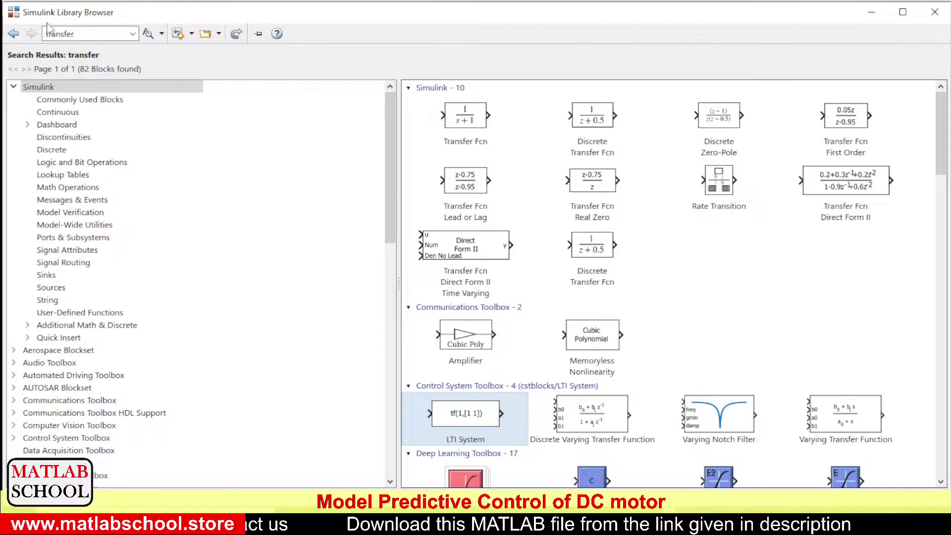
pyautogui.doubleClick(55, 32)
pyautogui.write('mpc')
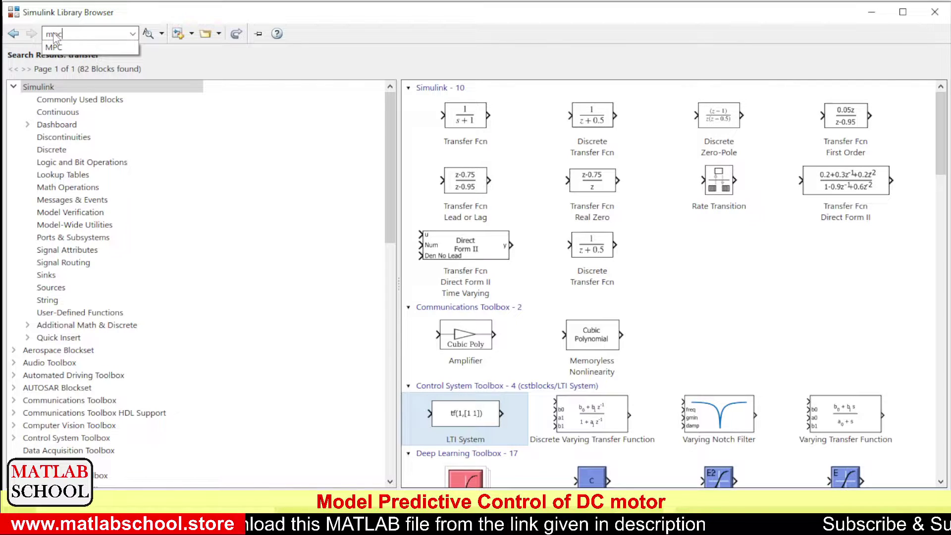
pyautogui.click(55, 41)
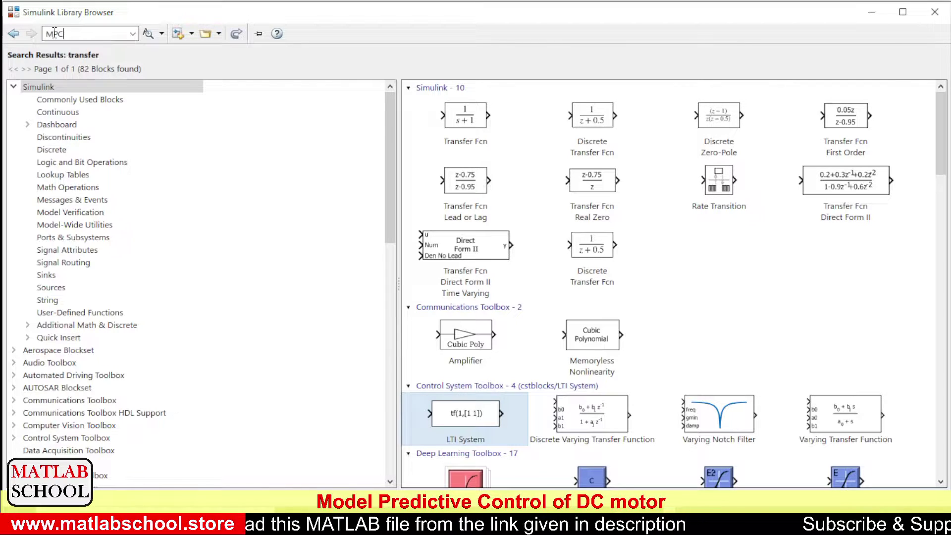
pyautogui.press('Return')
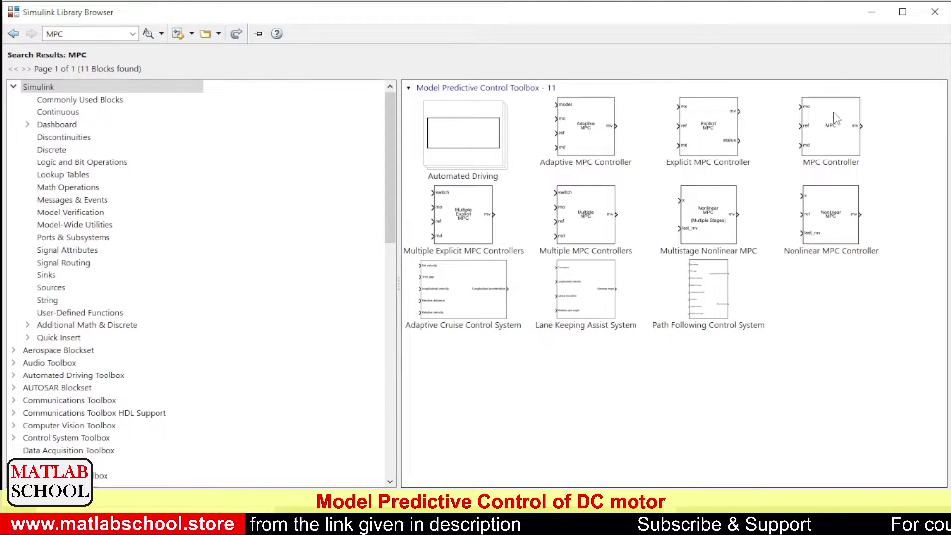
pyautogui.click(831, 127)
pyautogui.rightClick(830, 128)
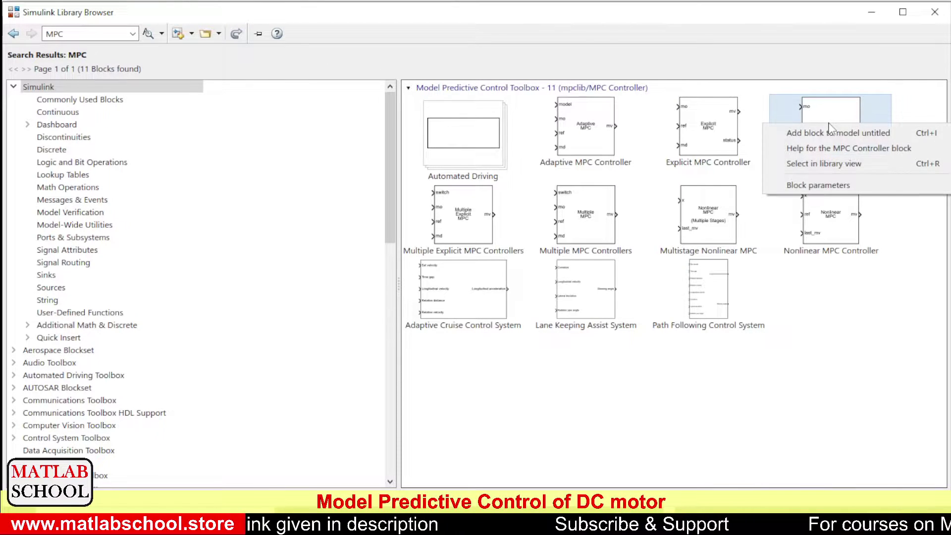
pyautogui.click(845, 134)
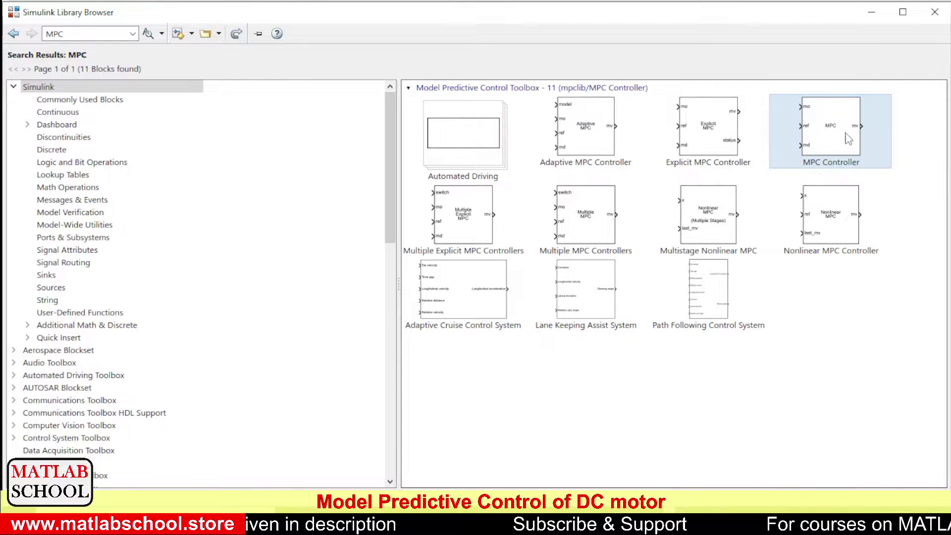
pyautogui.click(864, 14)
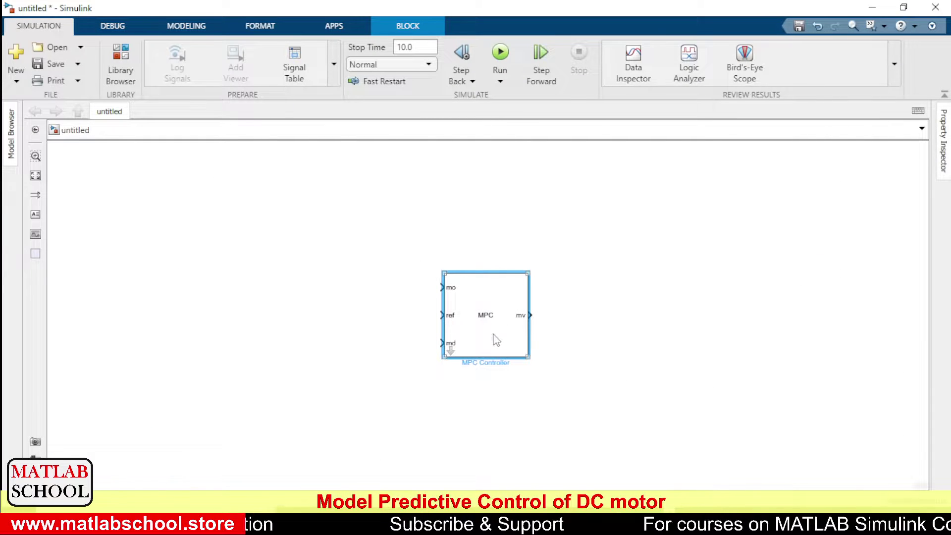
# Step: Replace tf(1,[1 1]) with DCMOTOR_TF as the LTI System block's system variable
pyautogui.moveTo(493, 339); pyautogui.dragTo(420, 321)
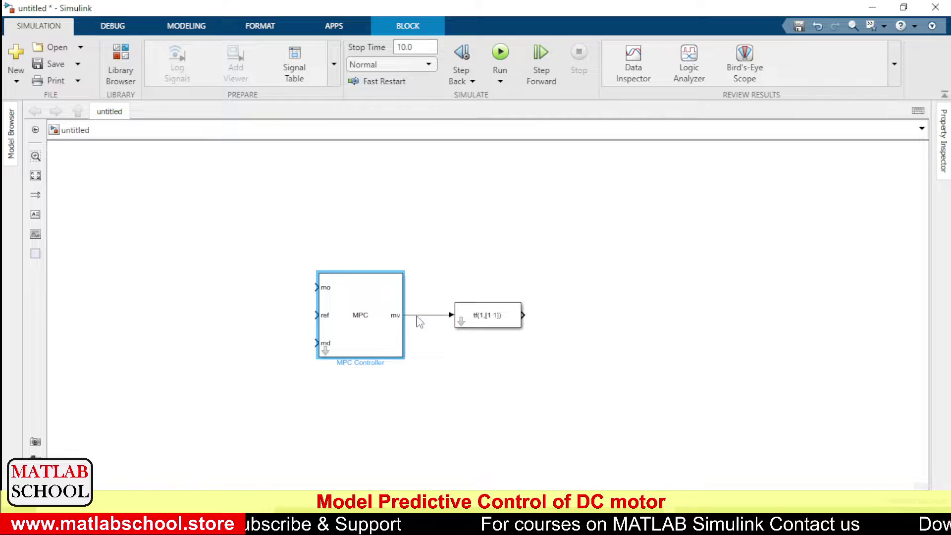
pyautogui.click(498, 321)
pyautogui.doubleClick(497, 321)
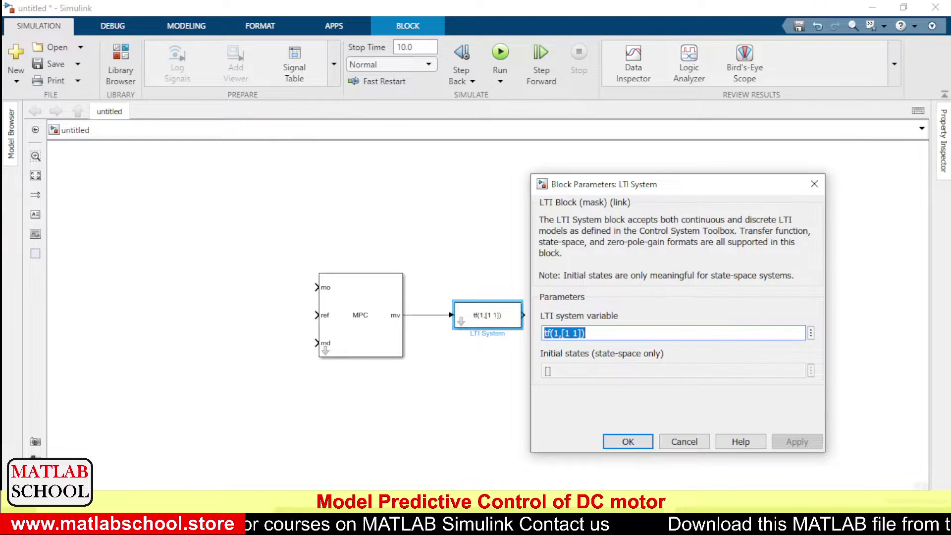
pyautogui.hotkey('alt', 'Tab')
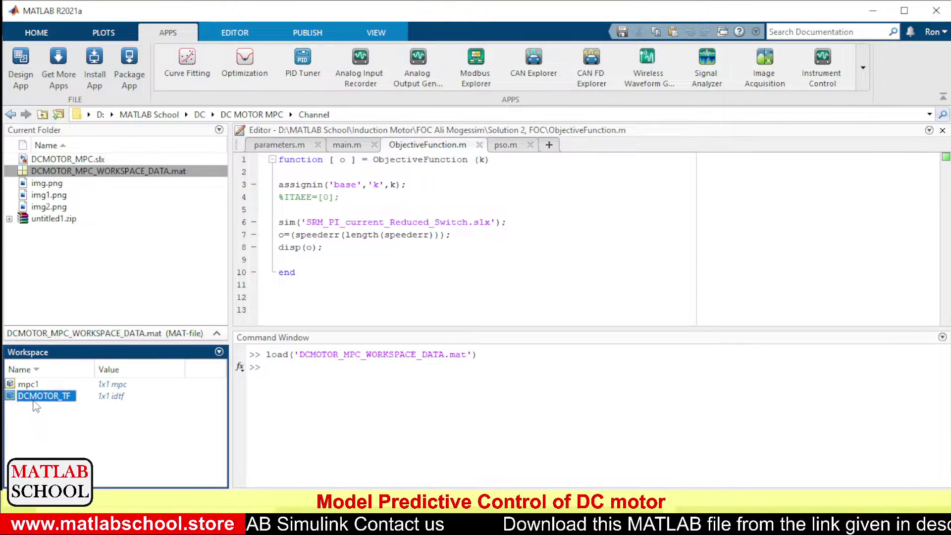
pyautogui.click(35, 402)
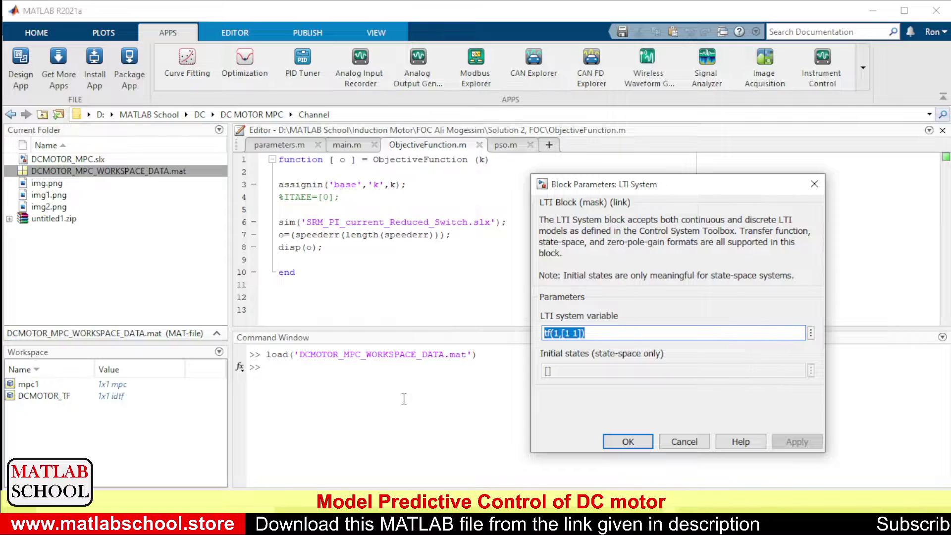
pyautogui.write('DC')
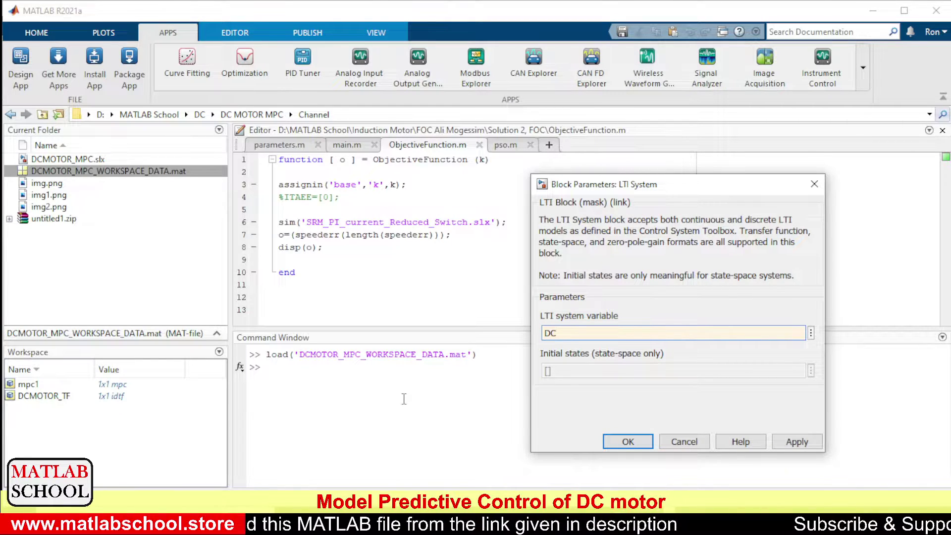
pyautogui.write('MOTO')
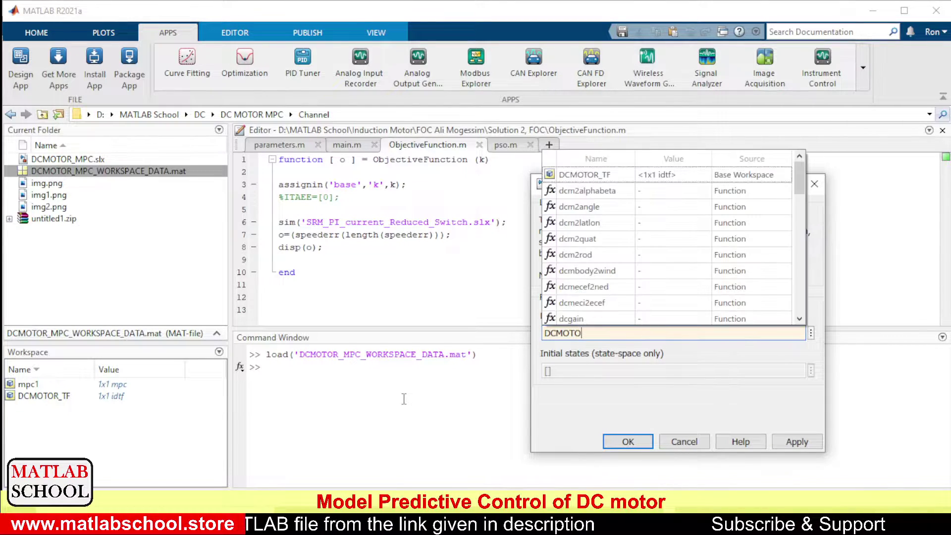
pyautogui.write('R_')
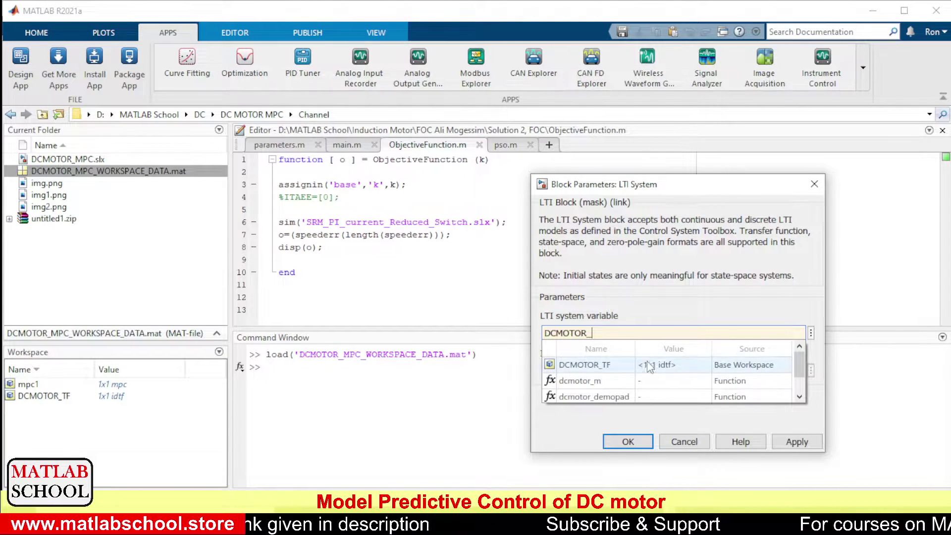
pyautogui.click(621, 368)
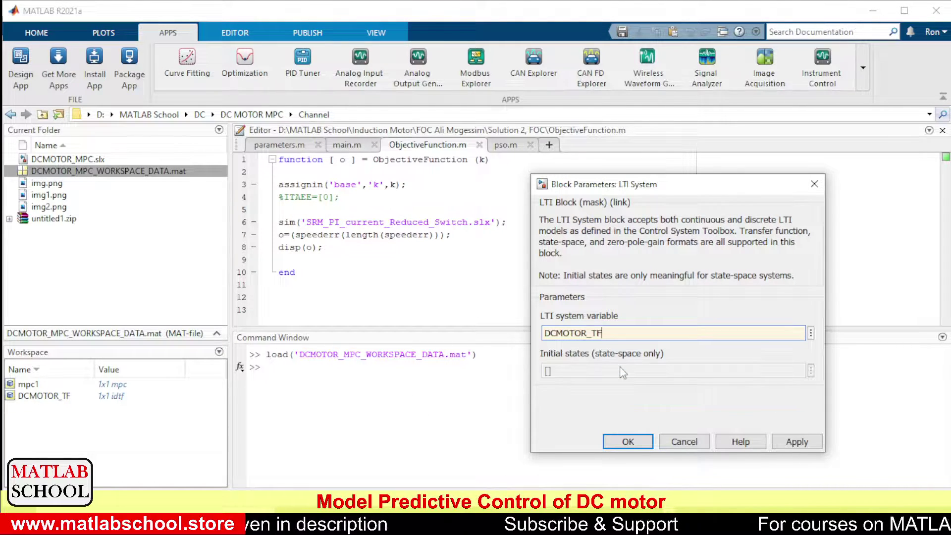
pyautogui.click(628, 440)
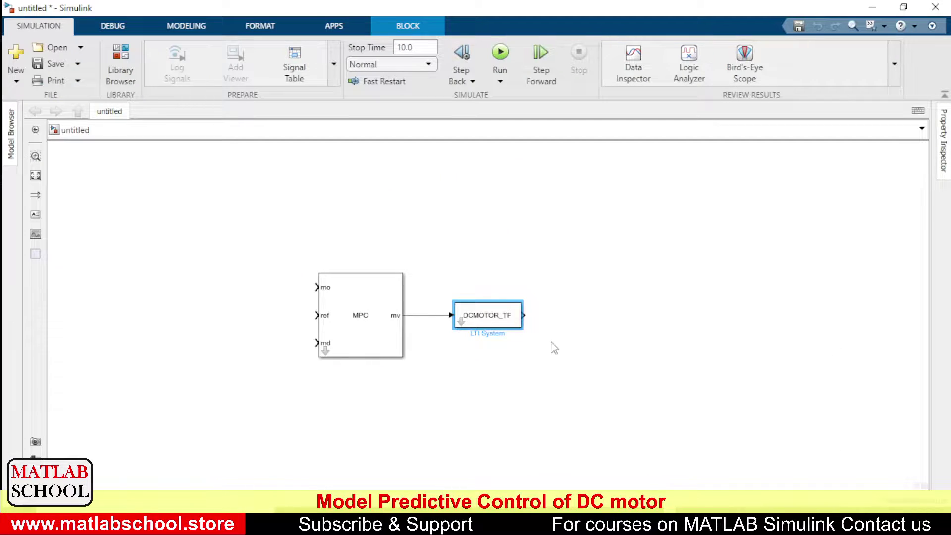
# Step: Wire the DCMOTOR_TF output back to the MPC mo input and into a new Scope block
pyautogui.click(305, 282)
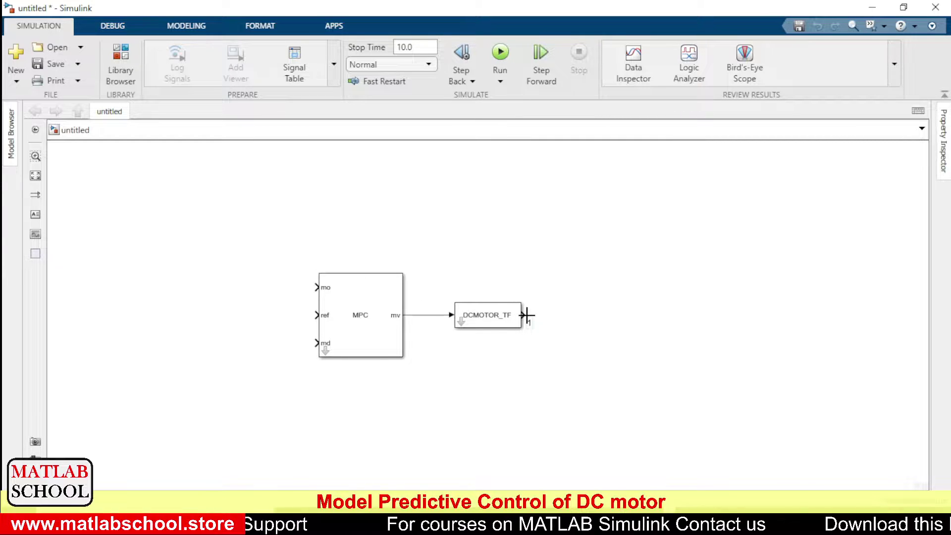
pyautogui.moveTo(527, 315)
pyautogui.mouseDown()
pyautogui.moveTo(482, 236)
pyautogui.moveTo(376, 225)
pyautogui.moveTo(312, 282)
pyautogui.mouseUp()
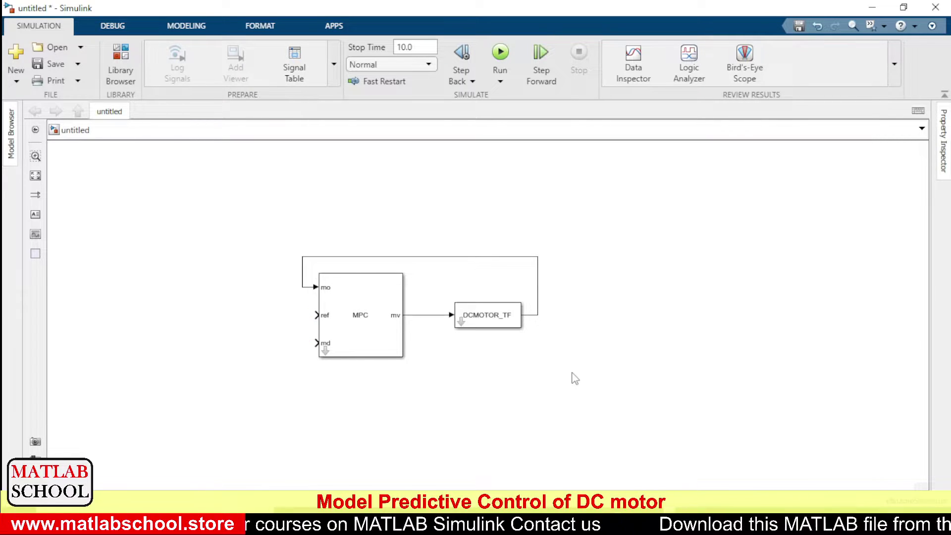
pyautogui.doubleClick(601, 316)
pyautogui.write('SCOPE')
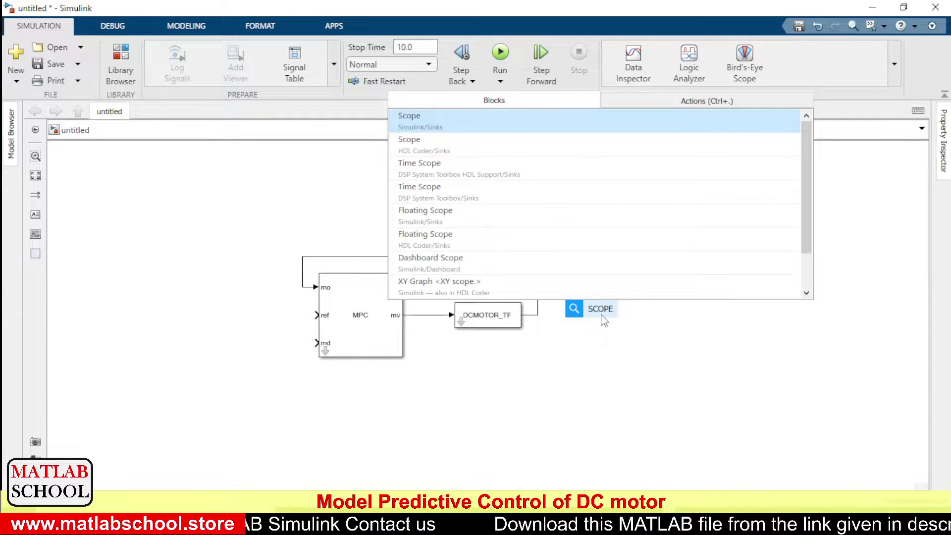
pyautogui.press('Return')
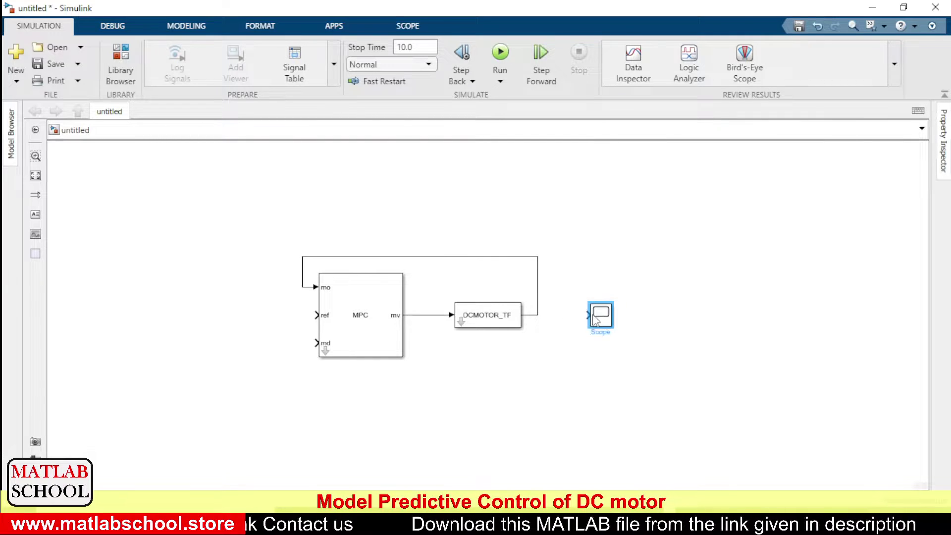
pyautogui.moveTo(591, 317); pyautogui.dragTo(537, 314)
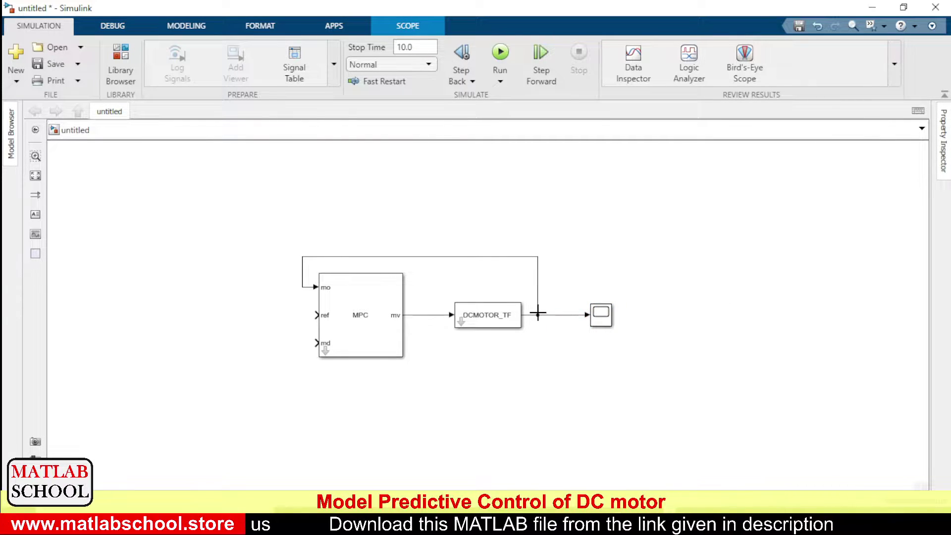
pyautogui.click(236, 323)
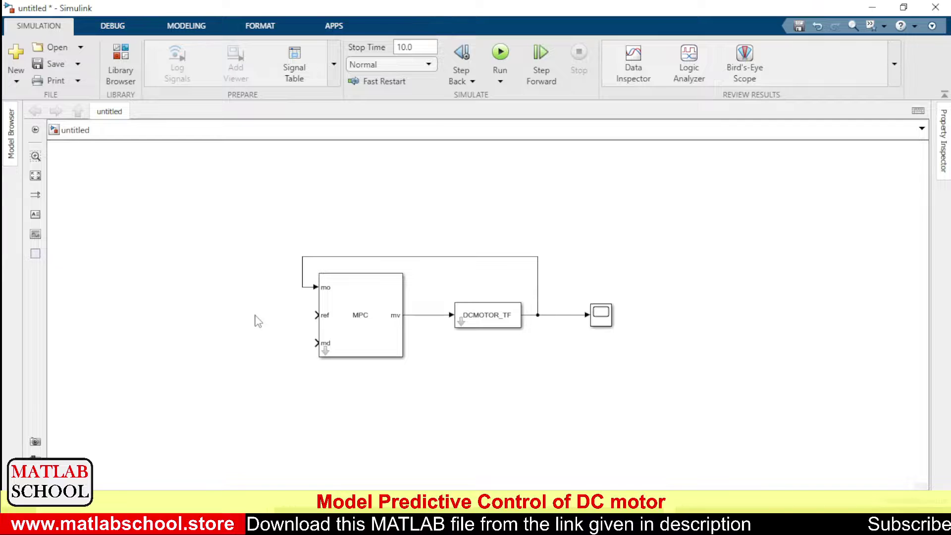
# Step: Add a Constant named SPEED REF. with value 1500 wired to the MPC ref input
pyautogui.doubleClick(243, 337)
pyautogui.write('CON')
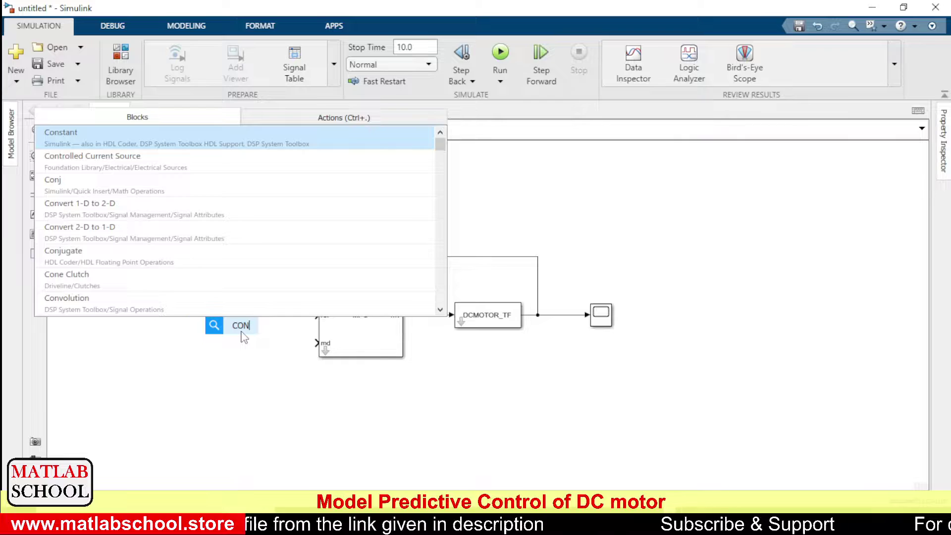
pyautogui.press('Return')
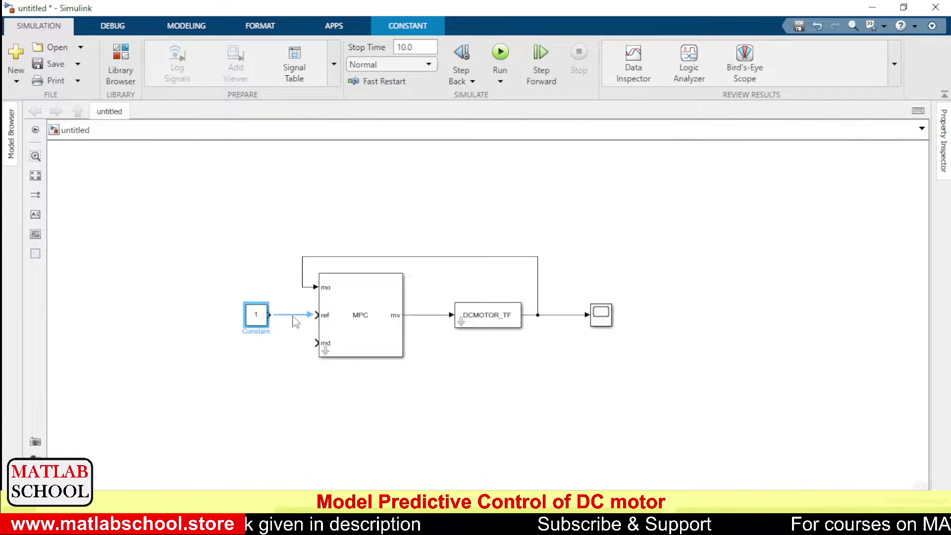
pyautogui.click(293, 316)
pyautogui.click(262, 331)
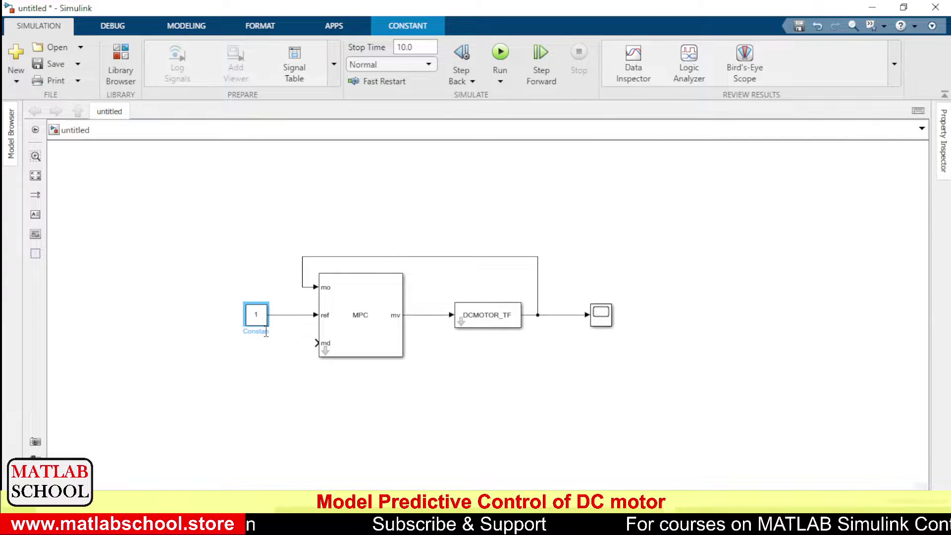
pyautogui.press('BackSpace')
pyautogui.press('BackSpace')
pyautogui.press('BackSpace')
pyautogui.press('BackSpace')
pyautogui.press('BackSpace')
pyautogui.press('BackSpace')
pyautogui.press('BackSpace')
pyautogui.press('BackSpace')
pyautogui.write('r')
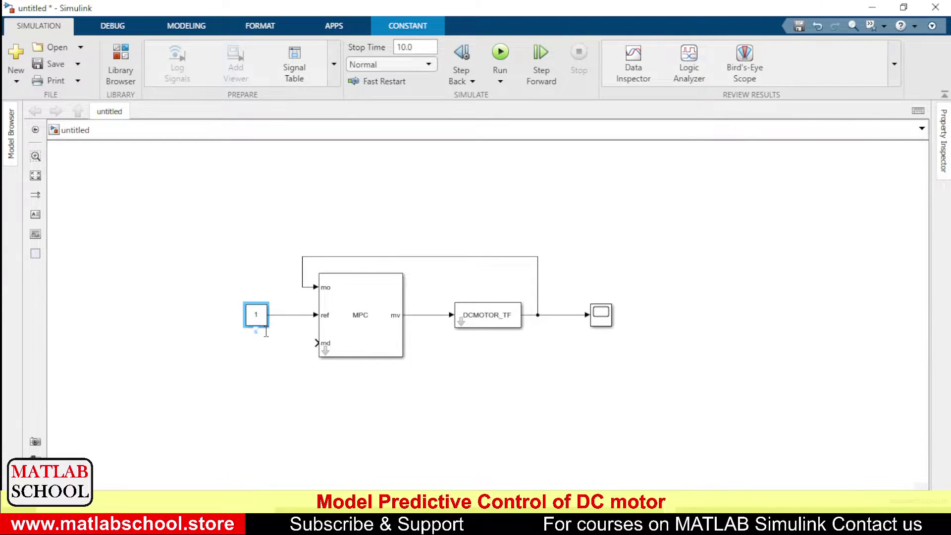
pyautogui.write('SPEED')
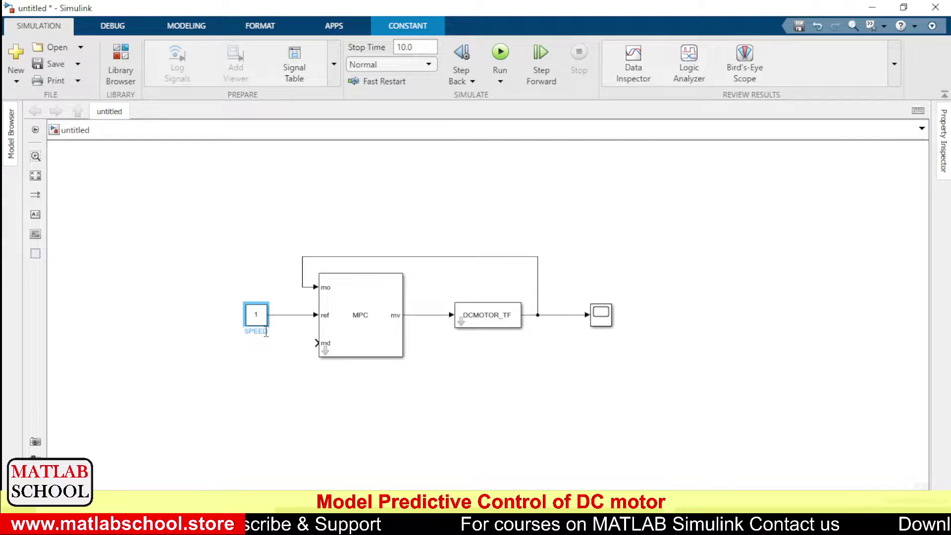
pyautogui.write('_REF')
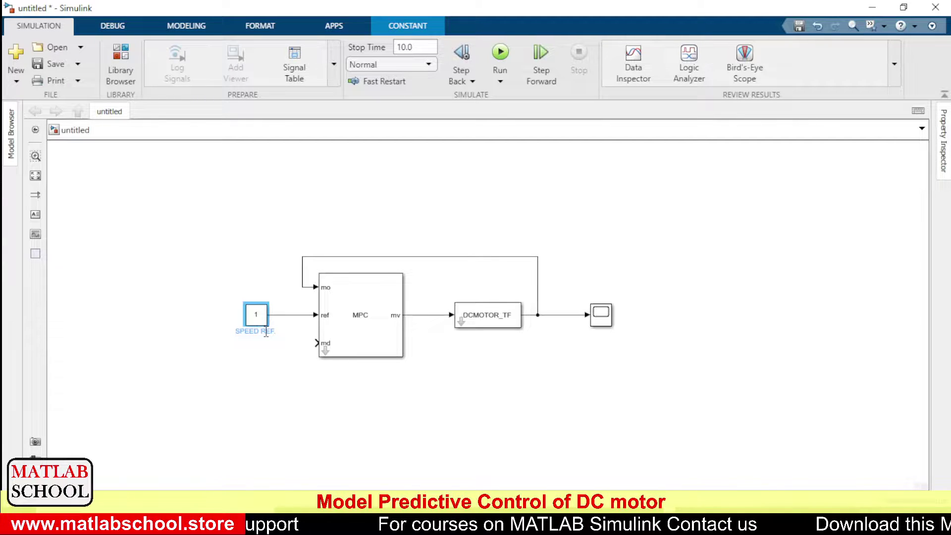
pyautogui.click(266, 369)
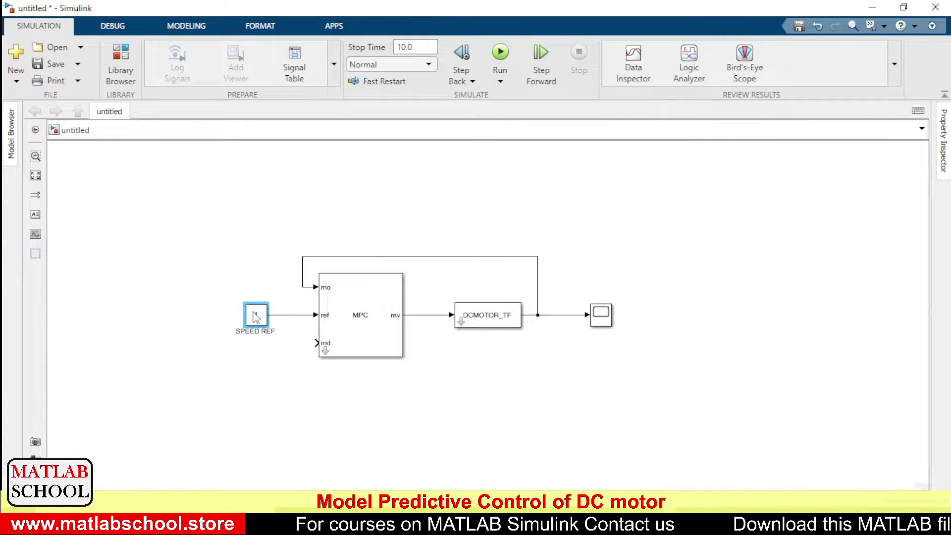
pyautogui.doubleClick(255, 315)
pyautogui.write('000')
pyautogui.press('Return')
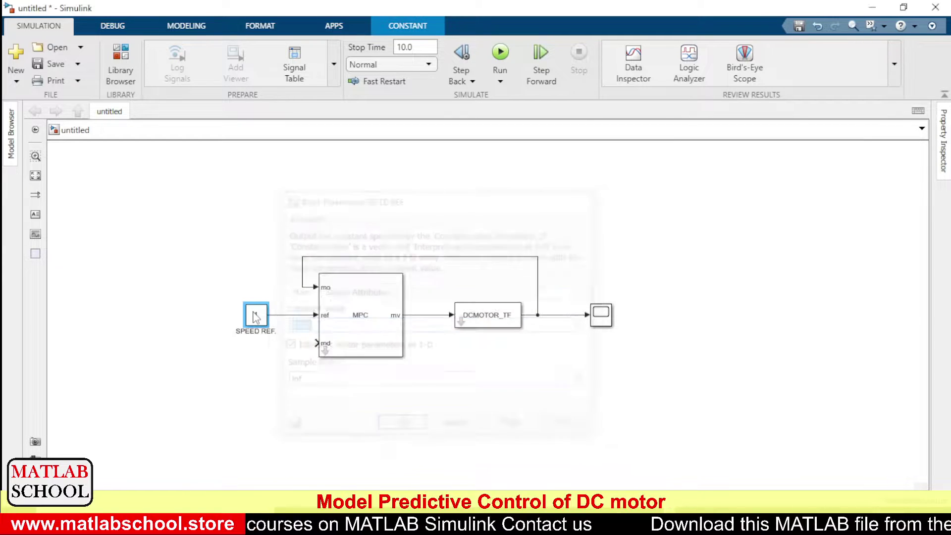
# Step: Add a second Constant of value 0 feeding the MPC md input
pyautogui.click(282, 389)
pyautogui.write('co')
pyautogui.press('Return')
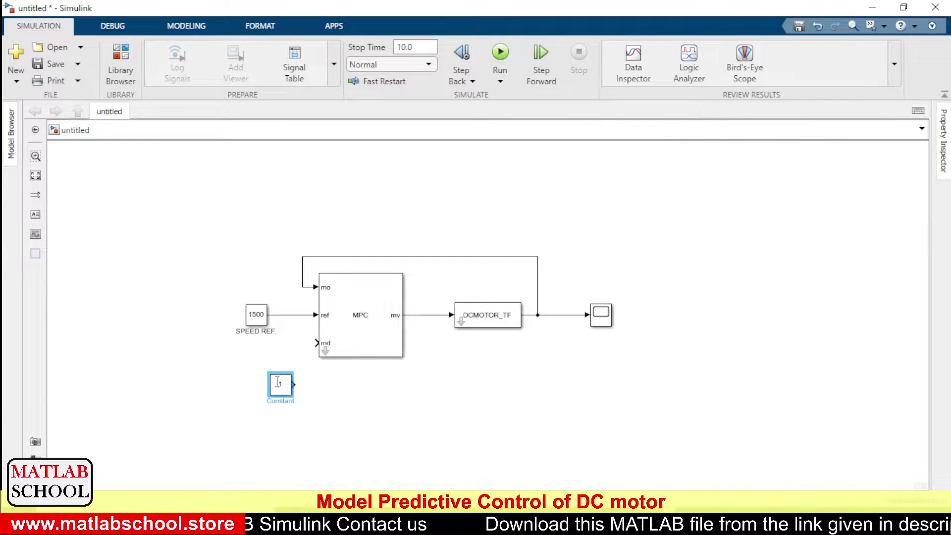
pyautogui.moveTo(277, 383)
pyautogui.mouseDown()
pyautogui.moveTo(253, 365)
pyautogui.moveTo(317, 343)
pyautogui.mouseUp()
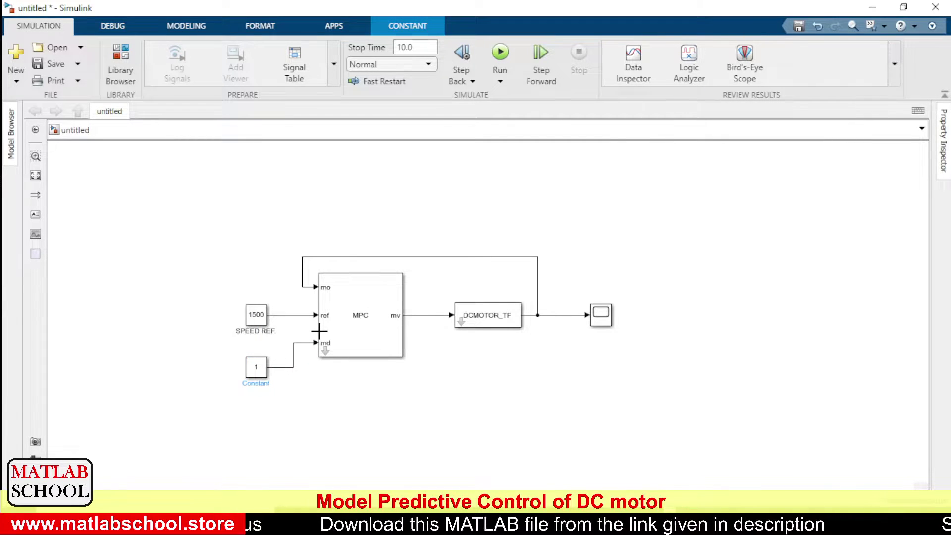
pyautogui.doubleClick(256, 369)
pyautogui.write('0')
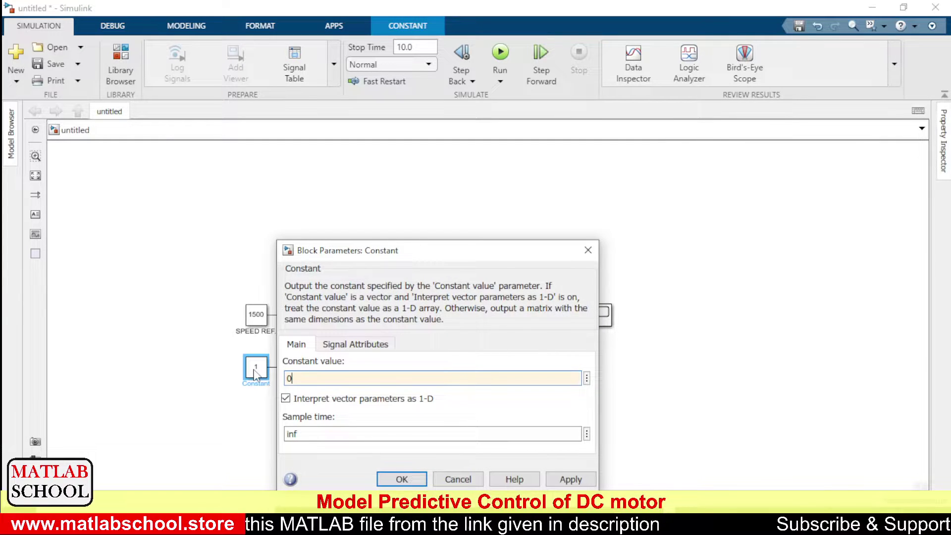
pyautogui.press('Return')
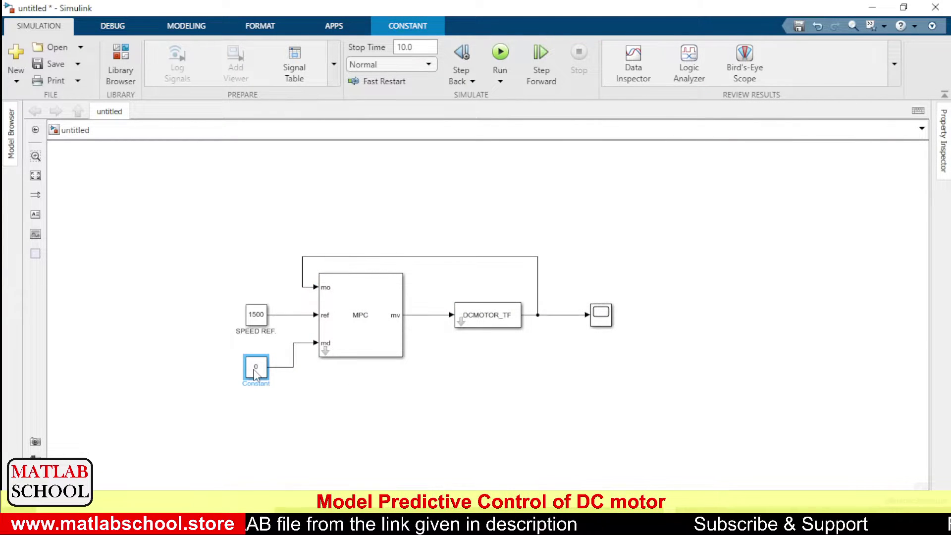
pyautogui.click(405, 415)
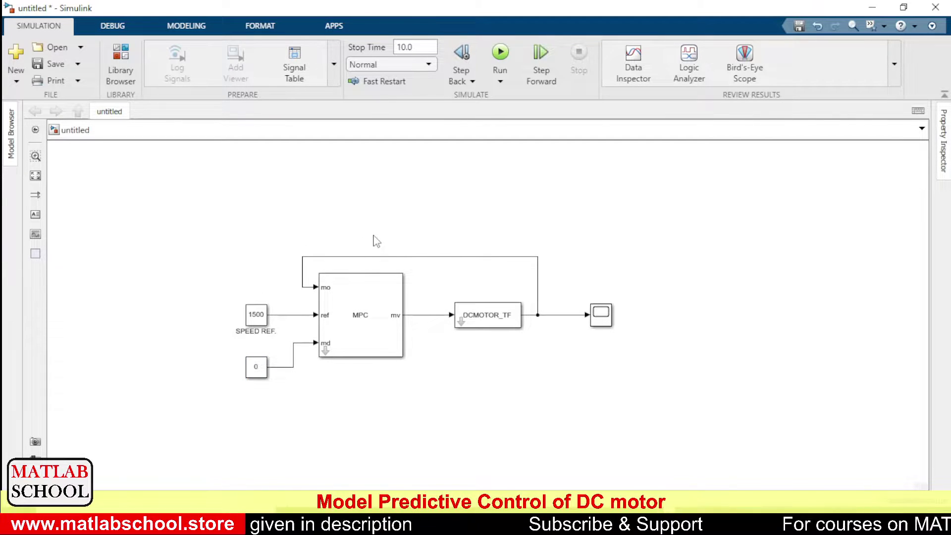
# Step: Launch MPC Designer with the Design button in the MPC Controller block parameters
pyautogui.doubleClick(379, 301)
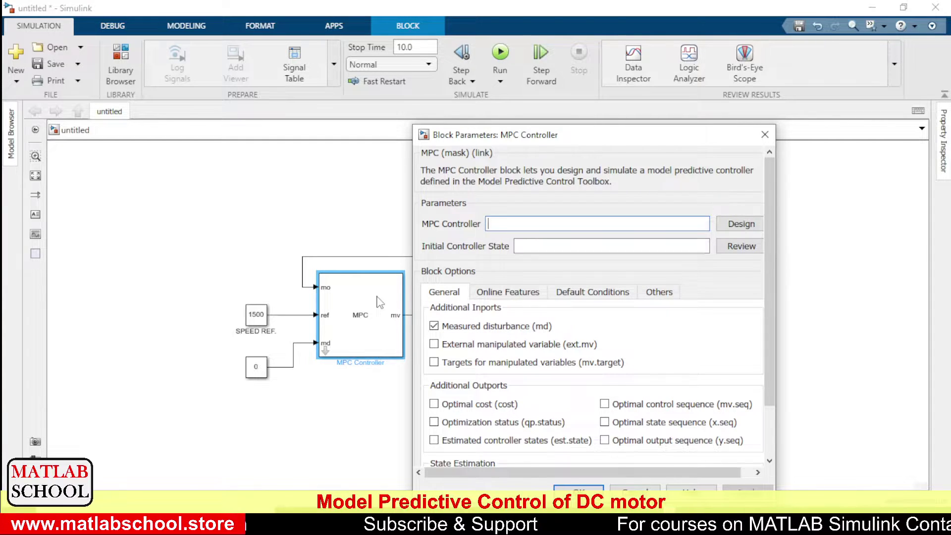
pyautogui.moveTo(627, 139); pyautogui.dragTo(625, 124)
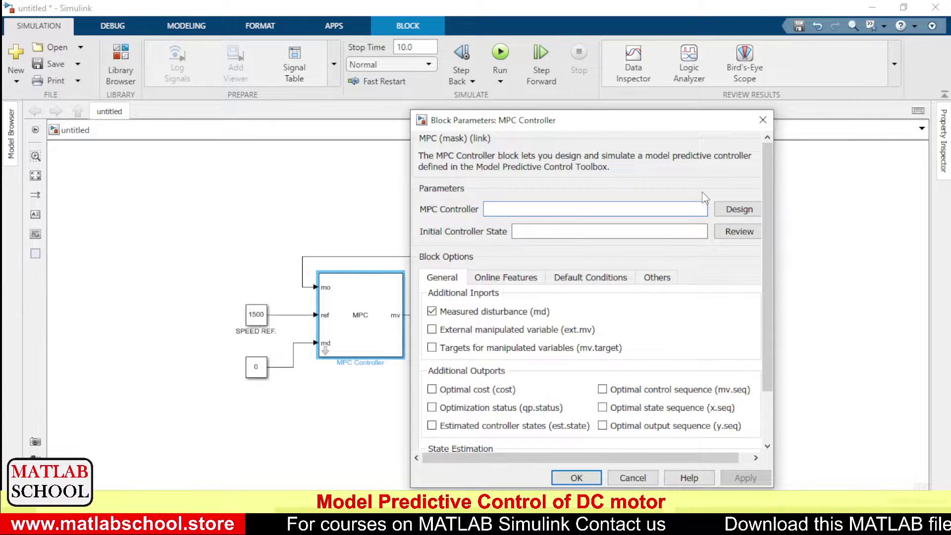
pyautogui.click(721, 208)
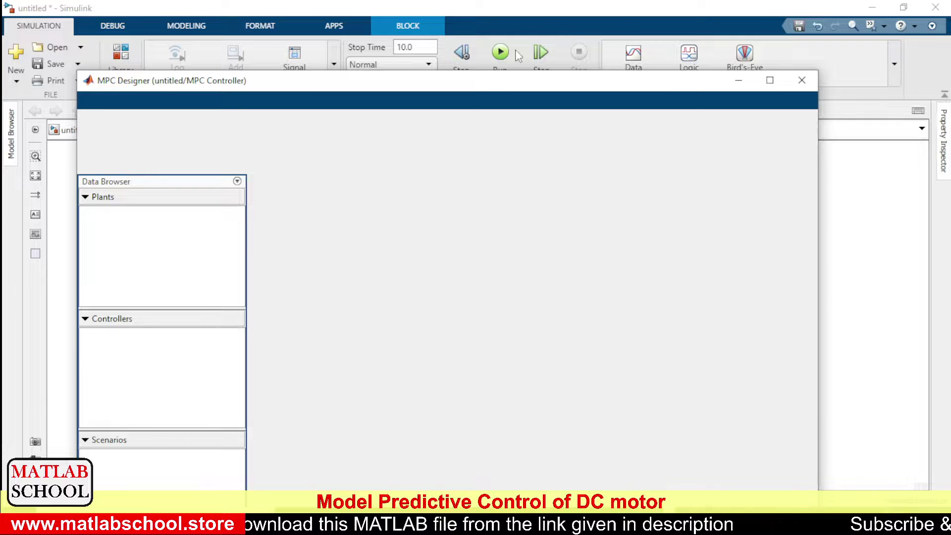
# Step: Define the MPC structure with a 0.0001 sample time and linearize the Simulink plant
pyautogui.moveTo(521, 85); pyautogui.dragTo(526, 53)
pyautogui.click(177, 106)
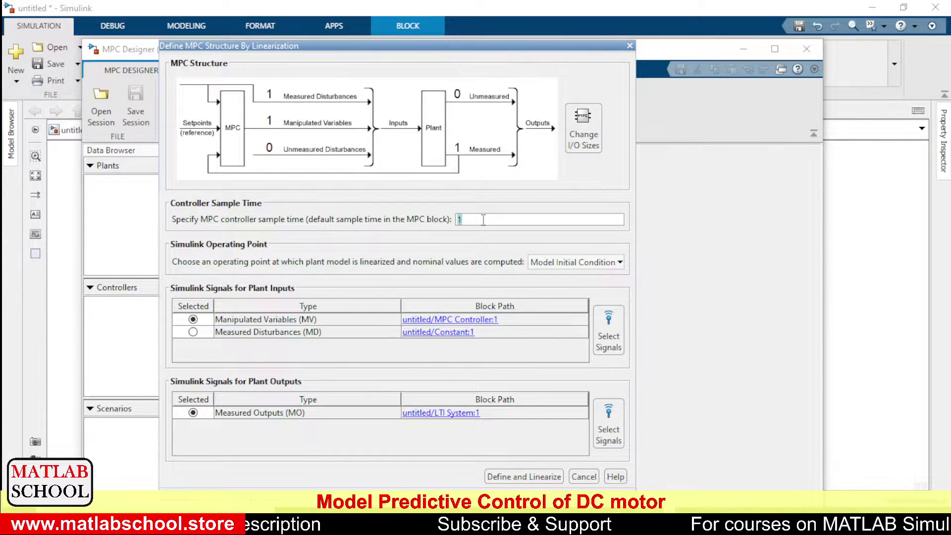
pyautogui.write('0.000')
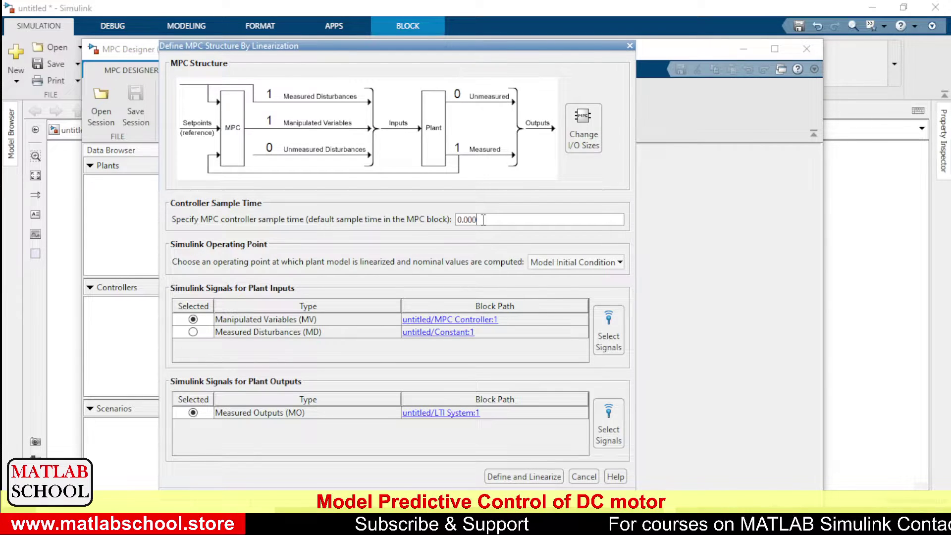
pyautogui.write('1')
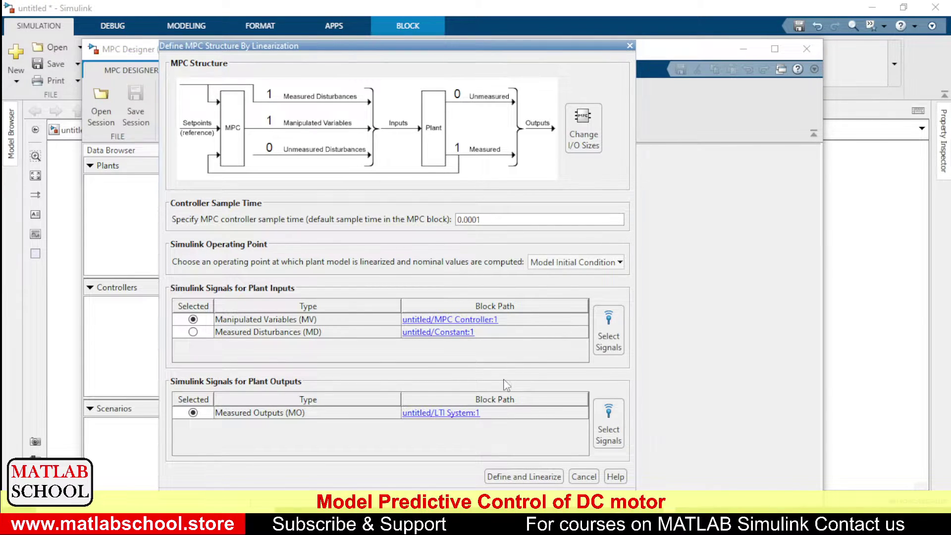
pyautogui.click(500, 477)
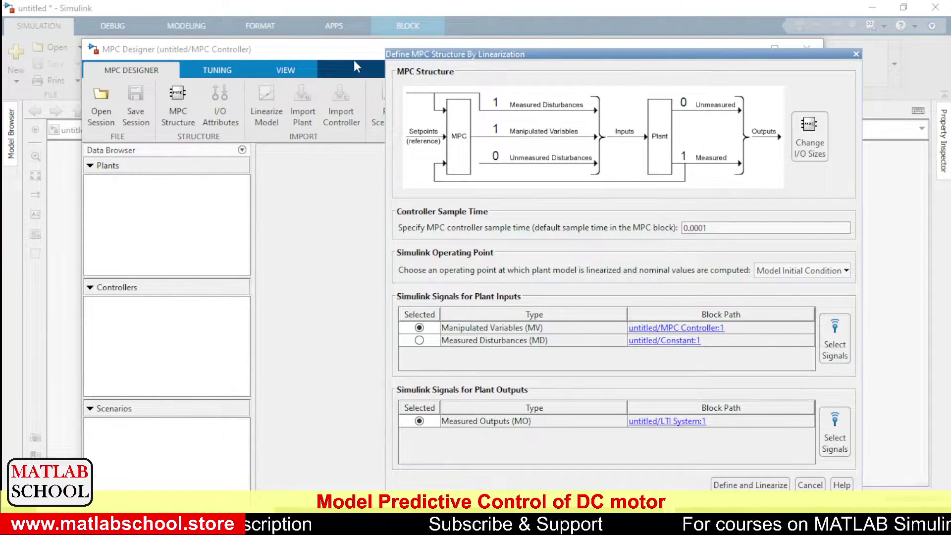
# Step: Maximize MPC Designer and close the Define MPC Structure dialog
pyautogui.click(353, 56)
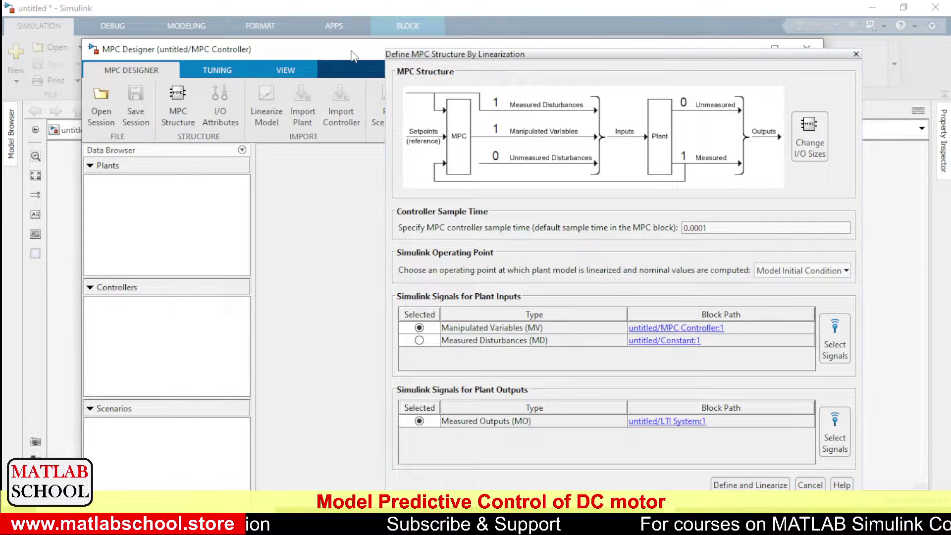
pyautogui.click(769, 46)
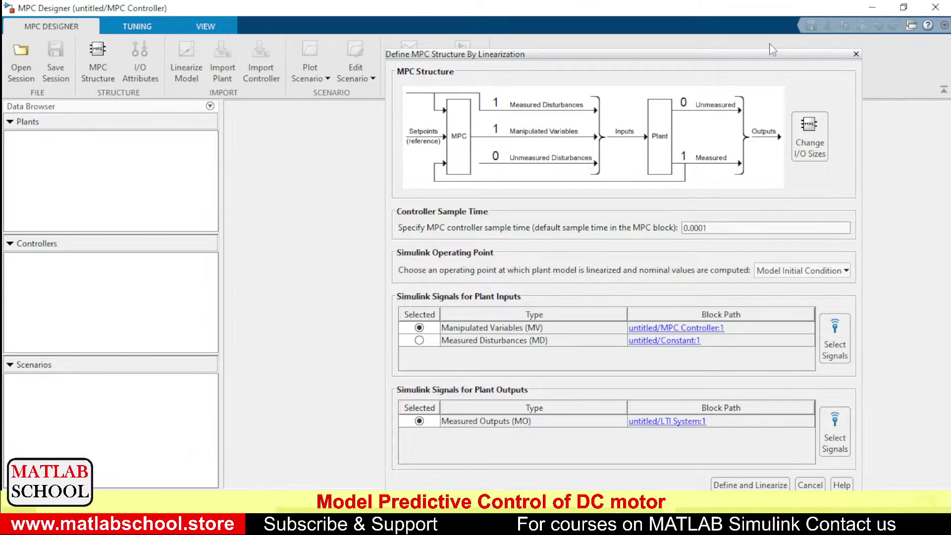
pyautogui.moveTo(781, 55); pyautogui.dragTo(639, 38)
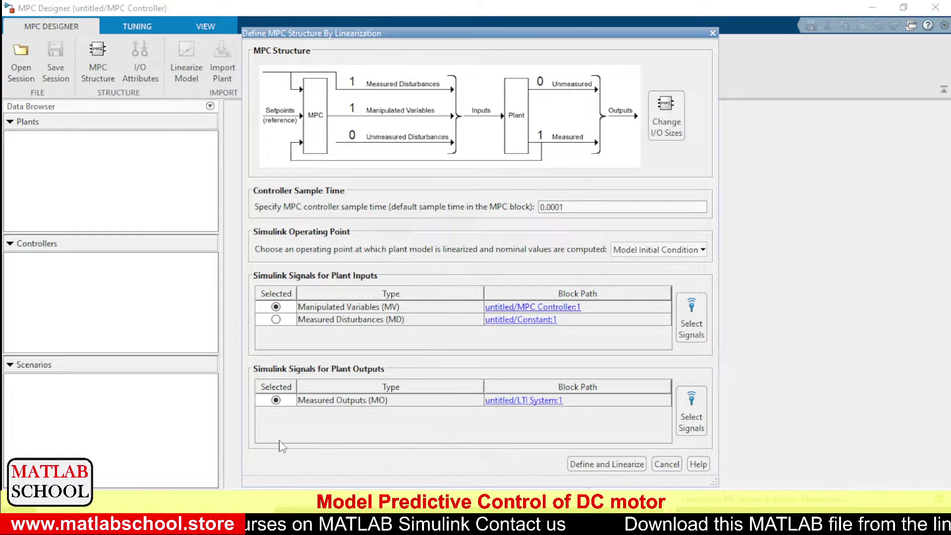
pyautogui.click(52, 300)
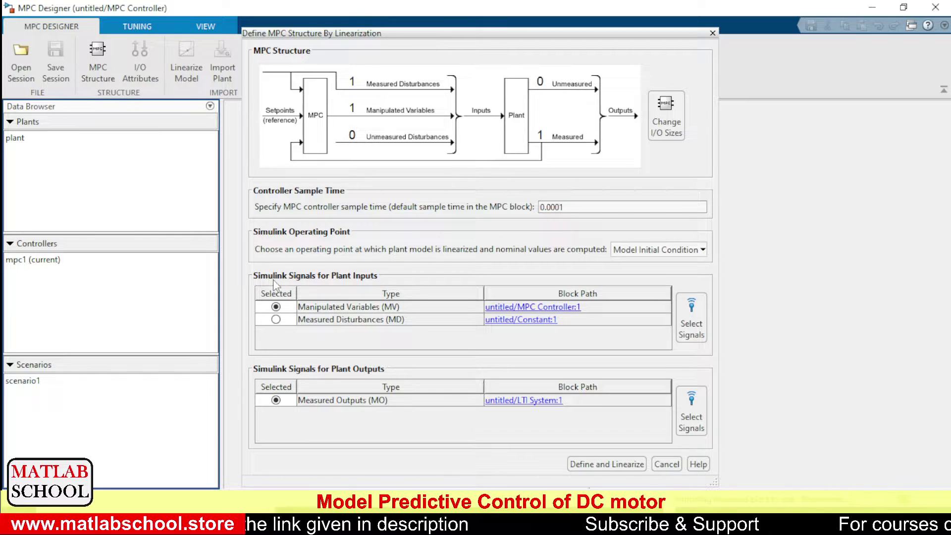
pyautogui.click(713, 33)
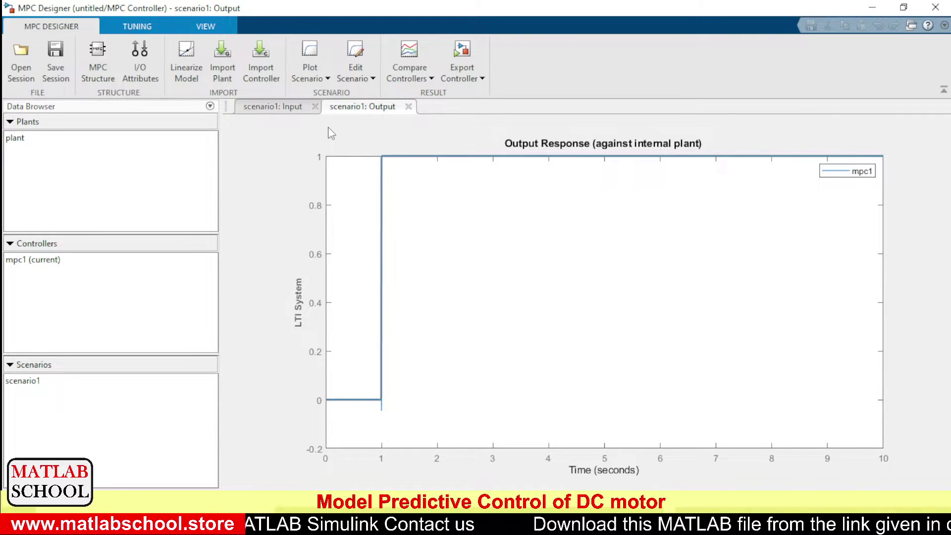
# Step: Check the scenario1 output step to 1 at 1 s, then open the Export Controller options
pyautogui.click(477, 85)
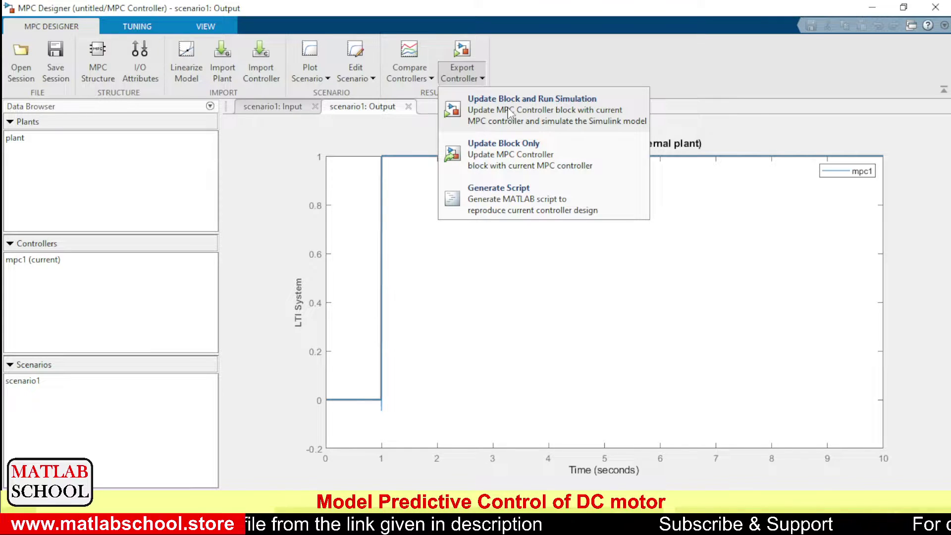
# Step: Back in the Simulink model, enter mpc1 as the MPC Controller block's controller
pyautogui.click(883, 9)
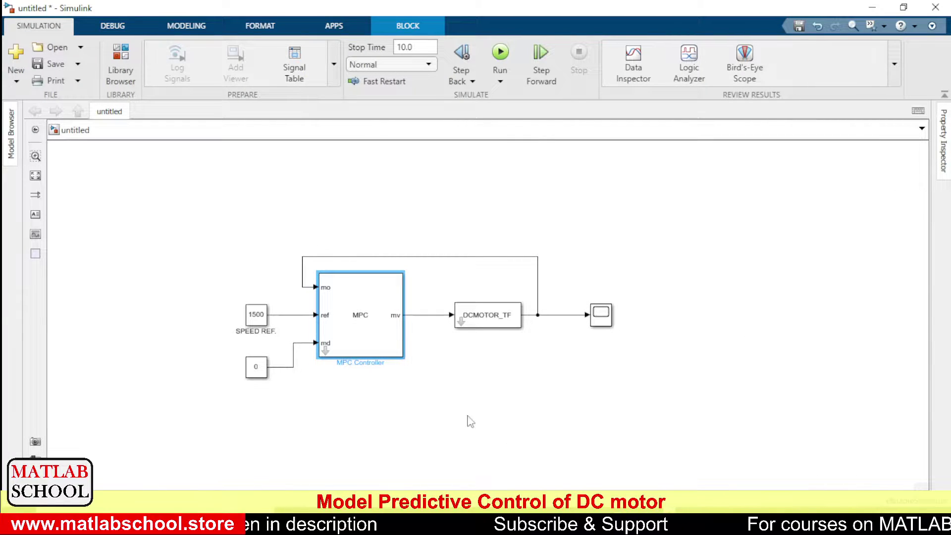
pyautogui.hotkey('alt', 'Tab')
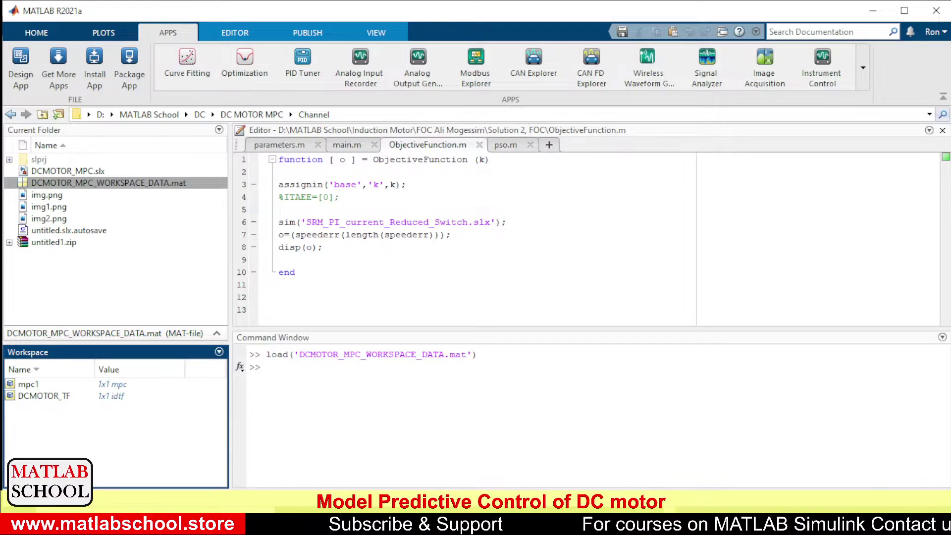
pyautogui.hotkey('alt', 'Tab')
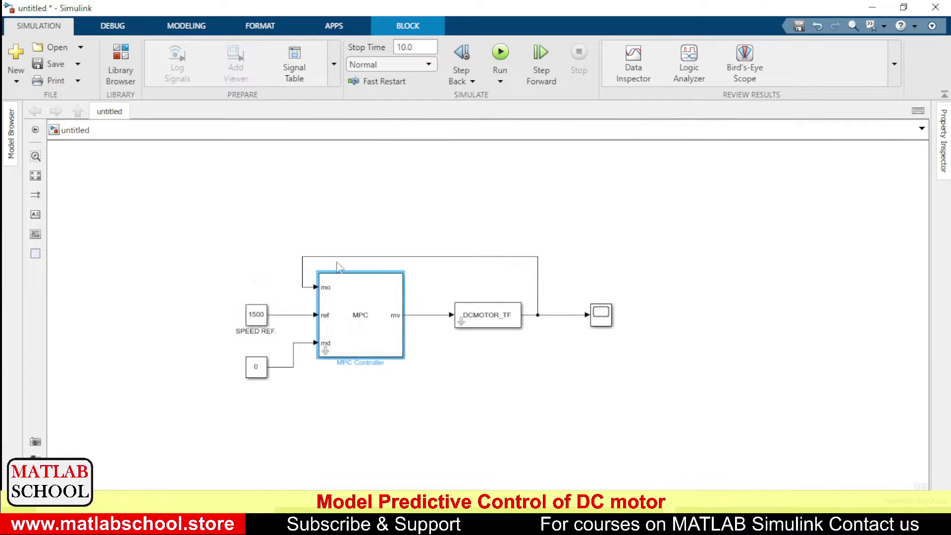
pyautogui.doubleClick(378, 328)
pyautogui.click(563, 226)
pyautogui.write('MPC1')
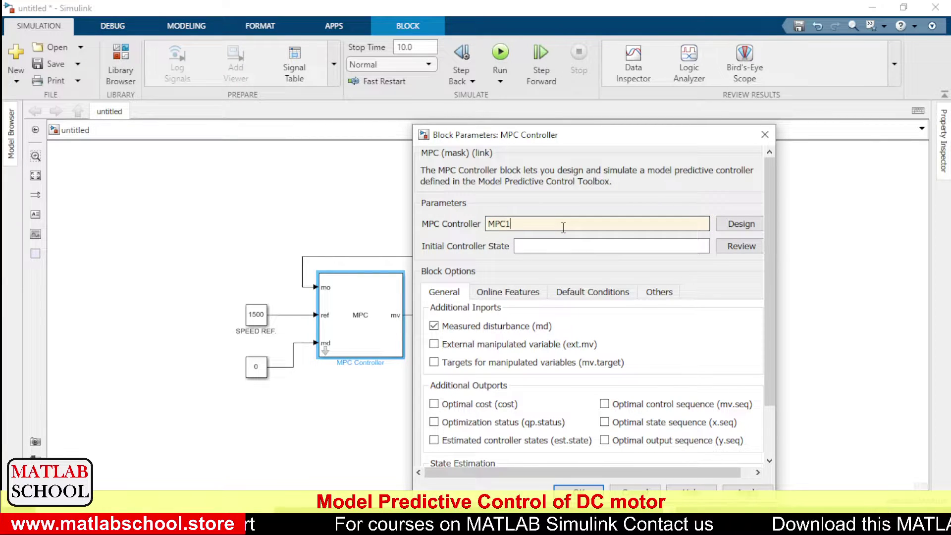
pyautogui.press('BackSpace')
pyautogui.press('BackSpace')
pyautogui.press('BackSpace')
pyautogui.press('BackSpace')
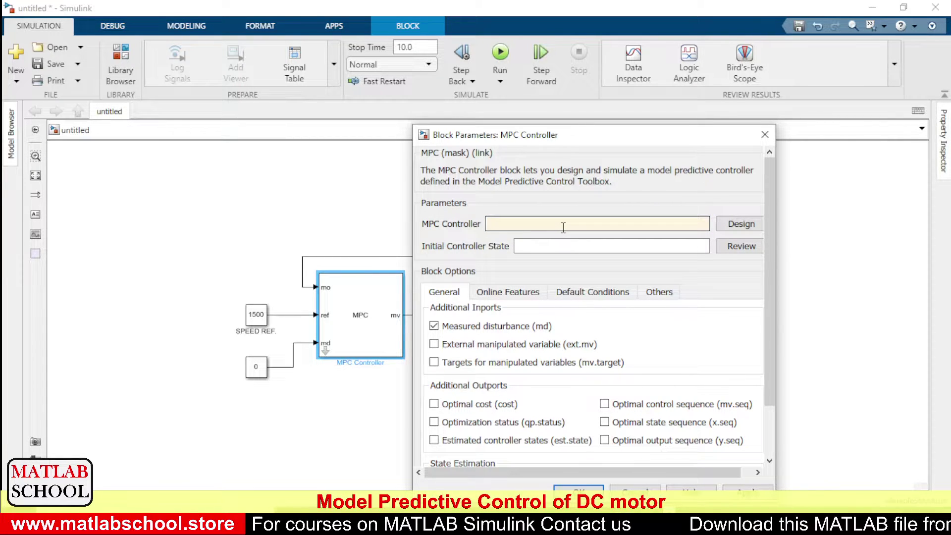
pyautogui.write('mpc1')
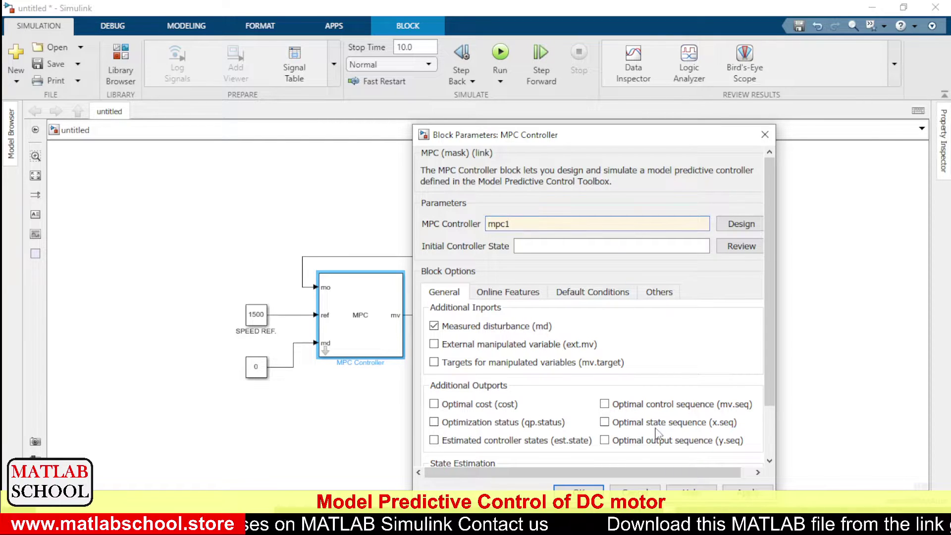
pyautogui.click(579, 491)
pyautogui.click(569, 180)
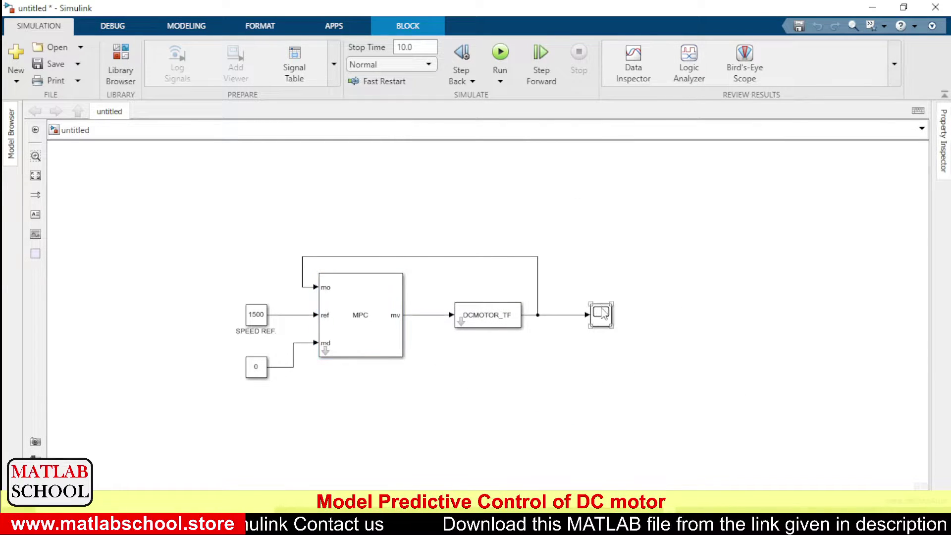
pyautogui.click(512, 291)
pyautogui.click(468, 312)
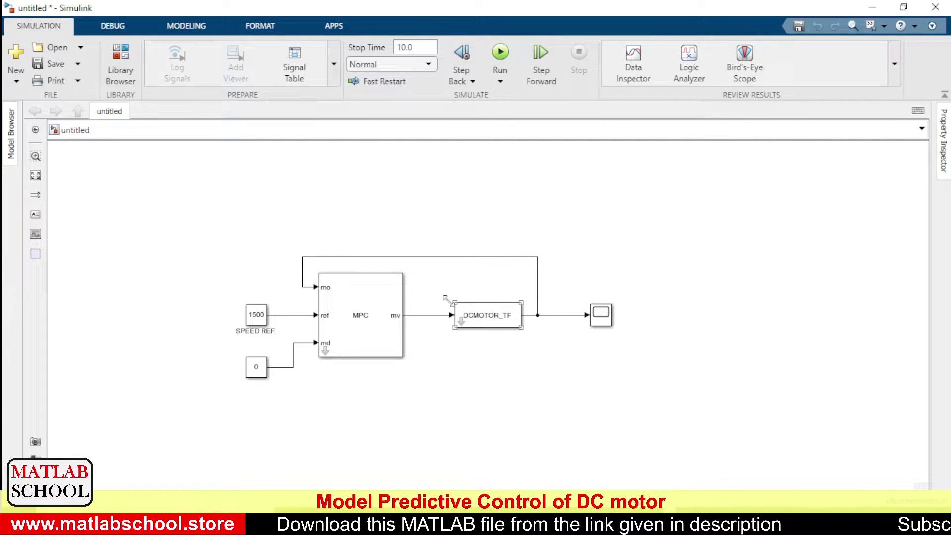
pyautogui.click(361, 297)
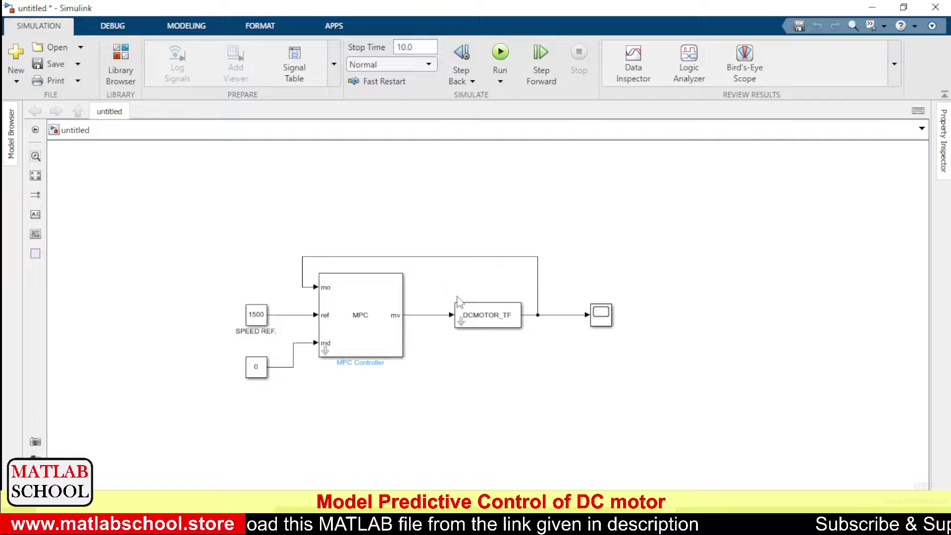
pyautogui.click(500, 320)
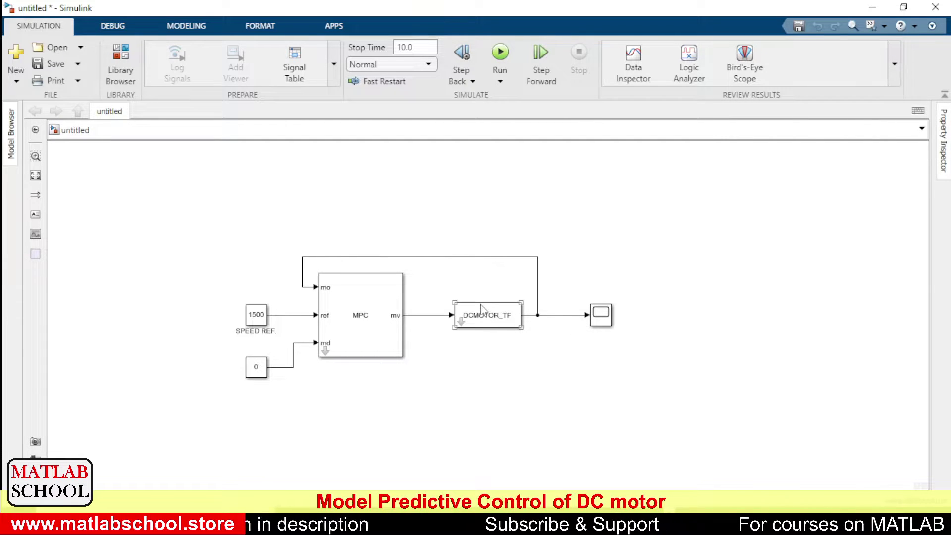
pyautogui.click(600, 314)
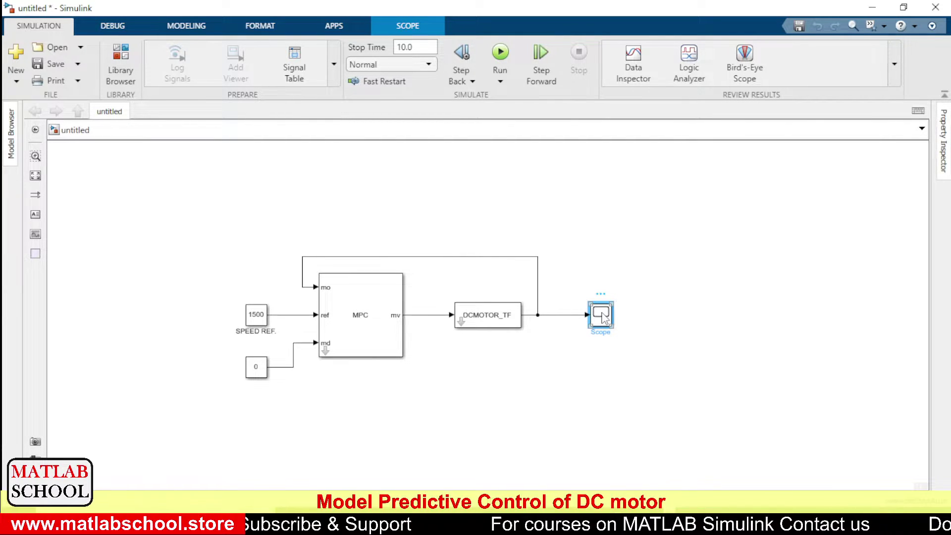
# Step: Run the untitled model and autoscale the Scope to show speed held at 1500
pyautogui.doubleClick(601, 315)
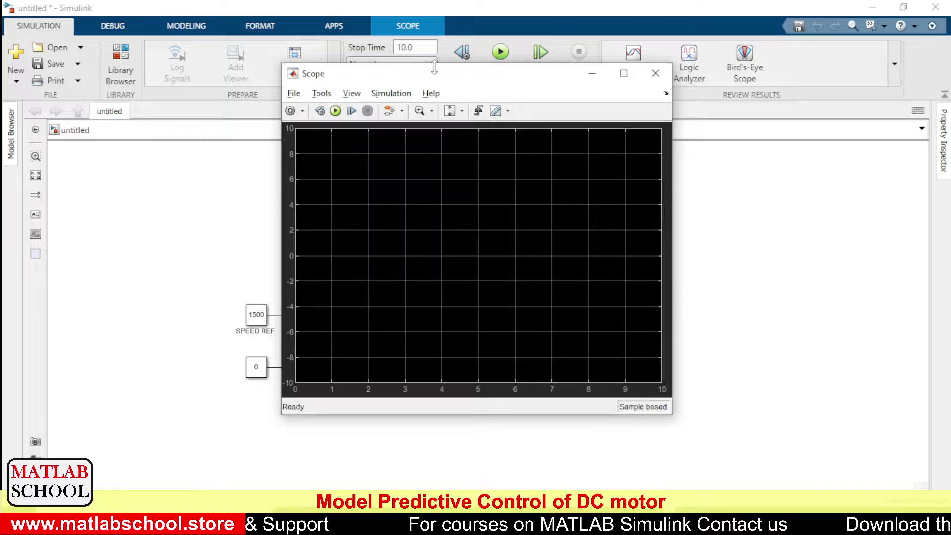
pyautogui.click(336, 114)
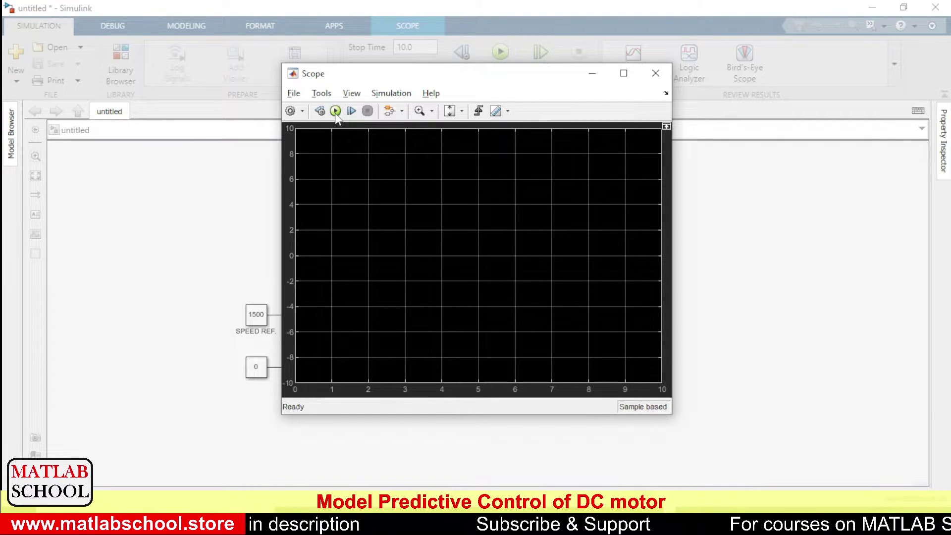
pyautogui.click(335, 111)
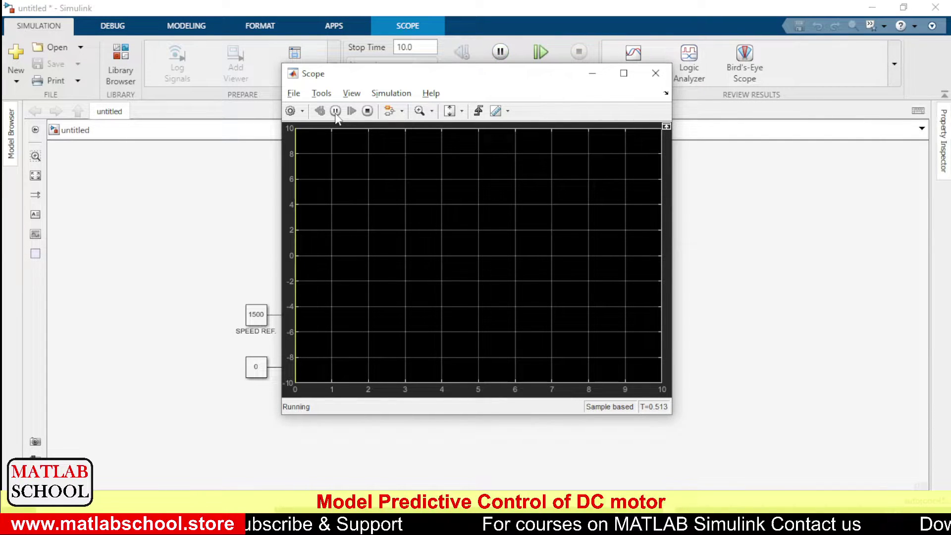
pyautogui.click(449, 112)
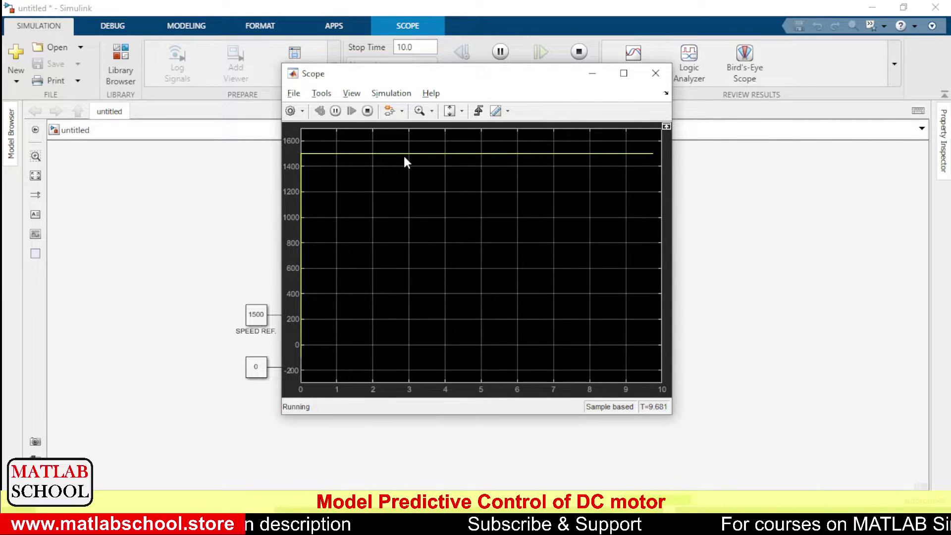
pyautogui.click(256, 159)
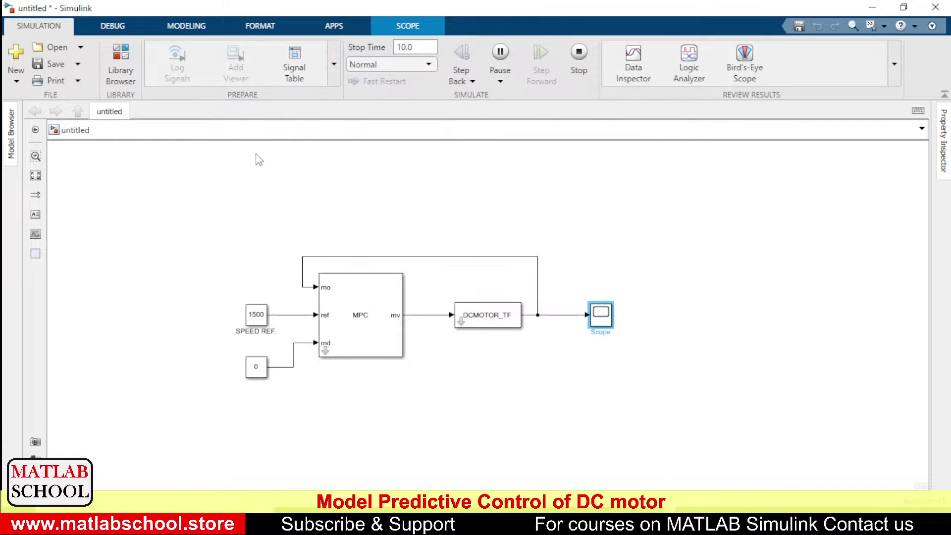
# Step: Copy the MPC Controller block and try pasting it into DCMOTOR_MPC, then remove the copy
pyautogui.click(341, 299)
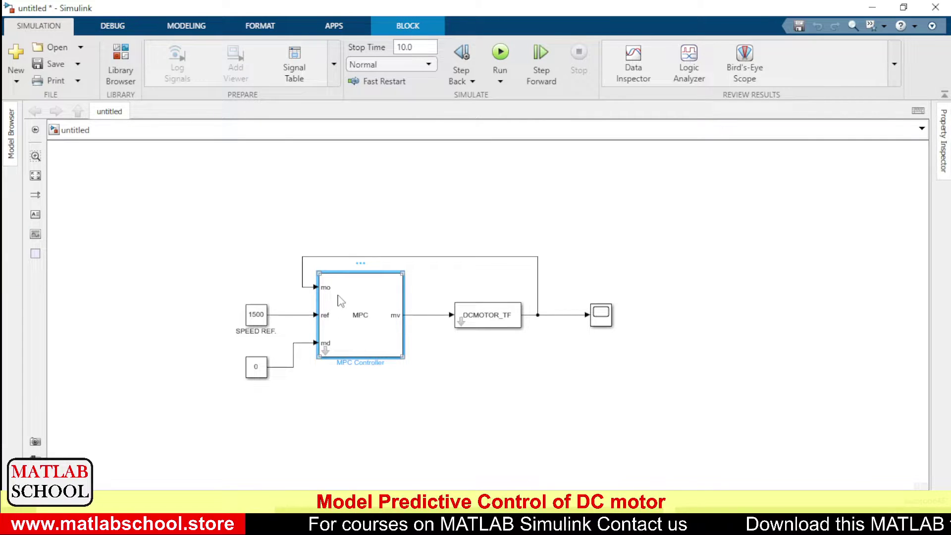
pyautogui.hotkey('alt', 'Tab')
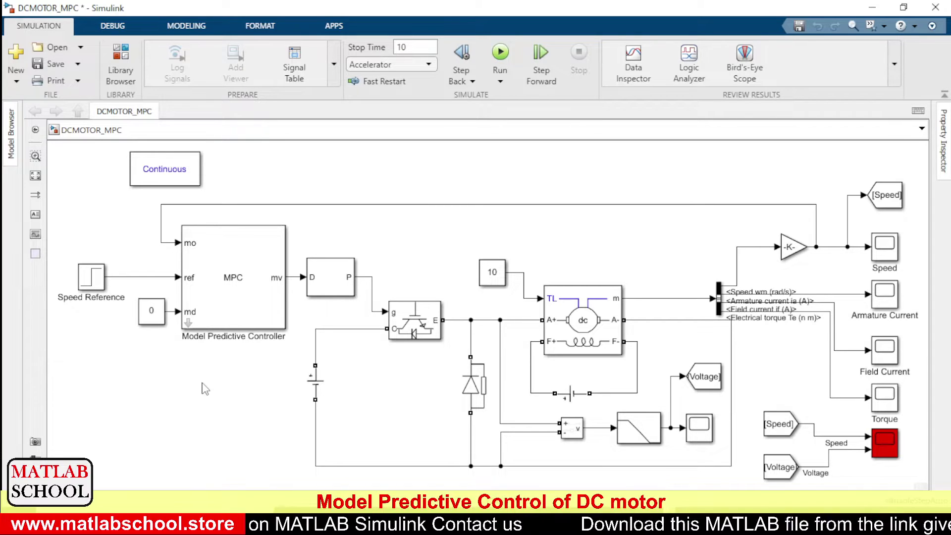
pyautogui.hotkey('ctrl', 'v')
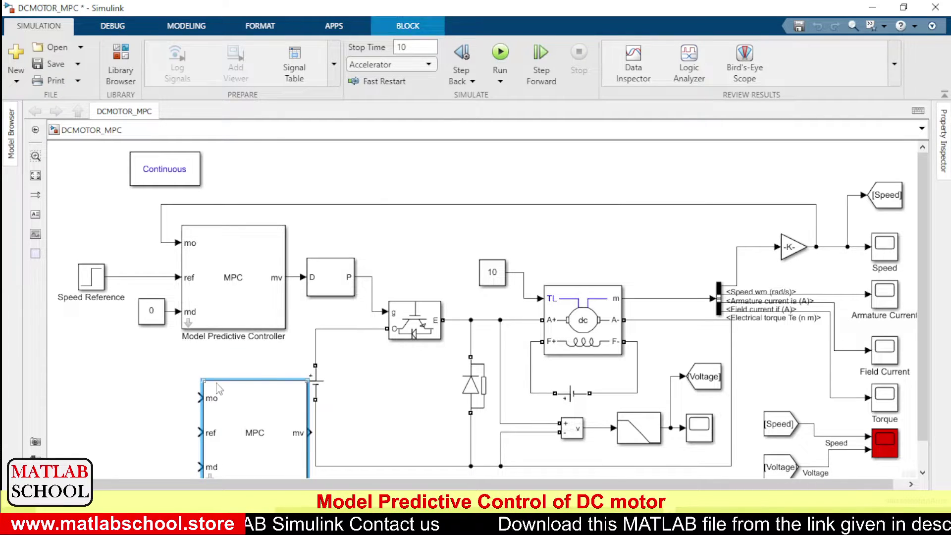
pyautogui.press('Delete')
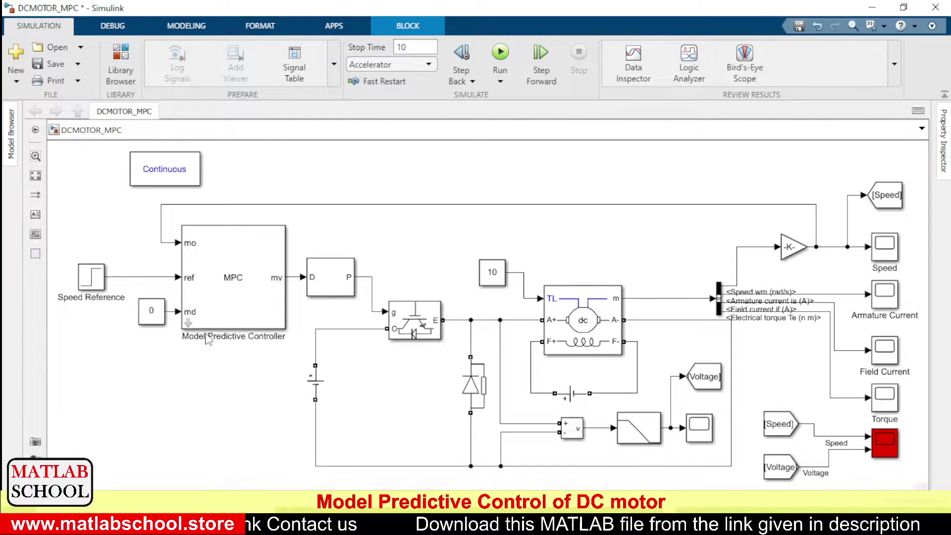
pyautogui.click(157, 327)
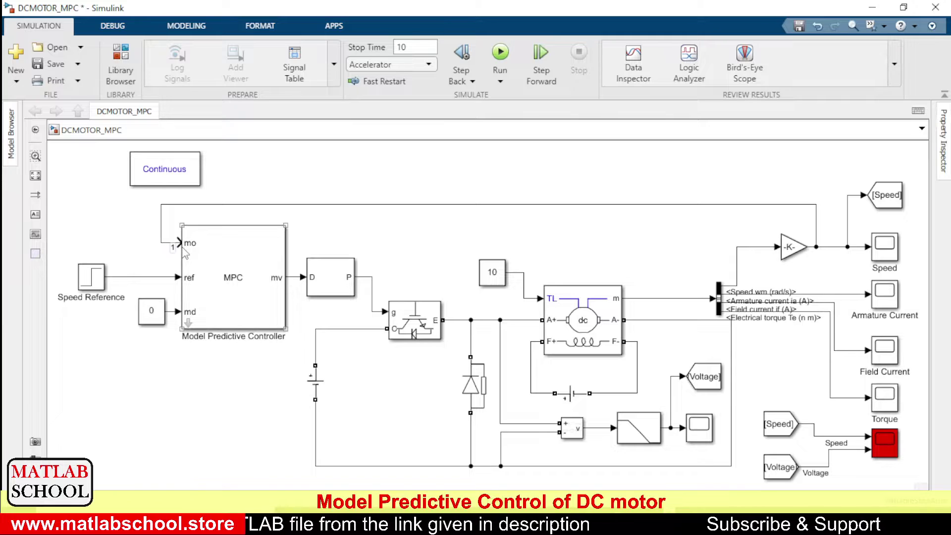
# Step: Confirm the Speed Reference step goes from 1000 to 1500 at 5 s
pyautogui.doubleClick(88, 280)
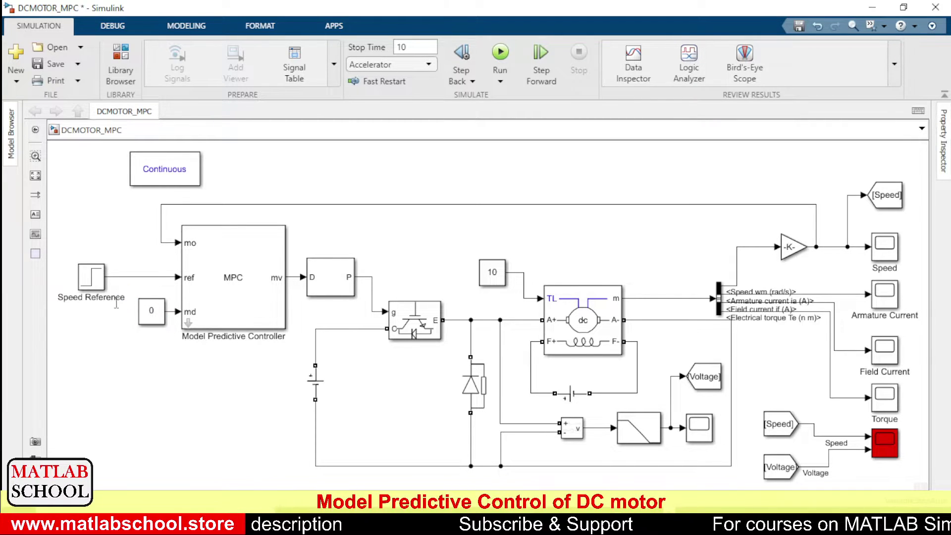
pyautogui.click(101, 283)
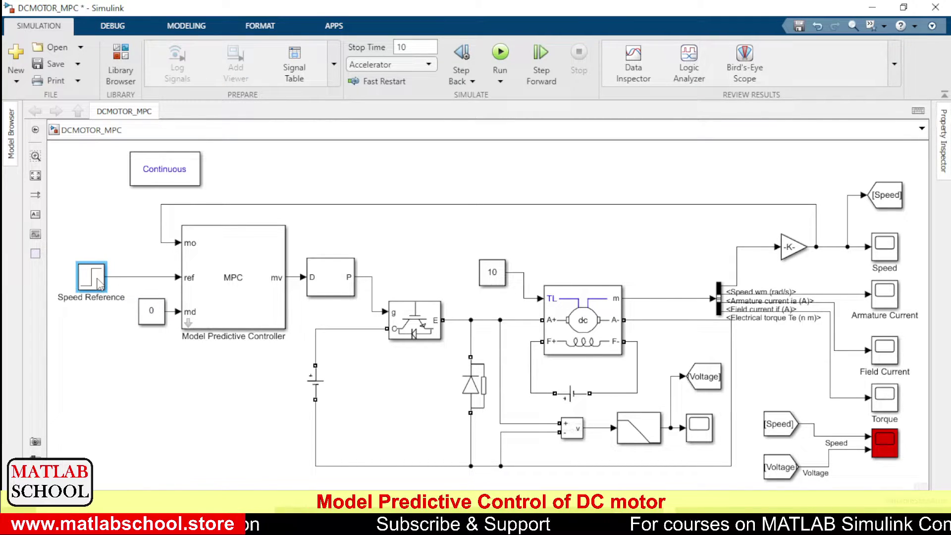
pyautogui.doubleClick(100, 283)
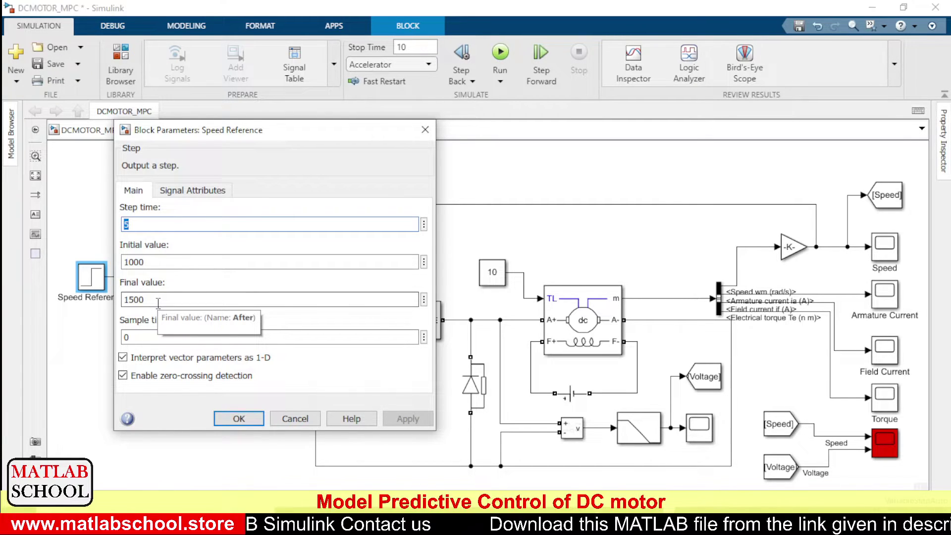
pyautogui.click(239, 419)
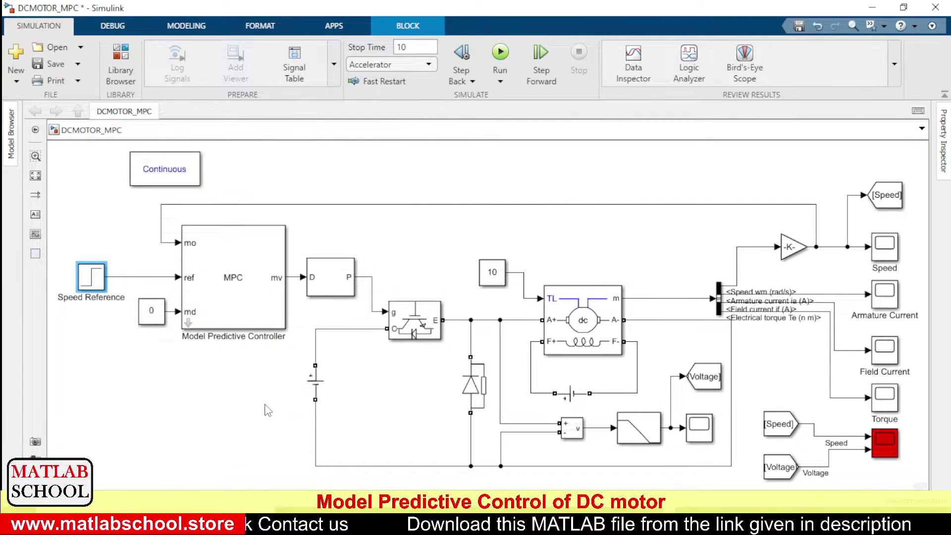
# Step: Run the 10-second simulation of the DCMOTOR_MPC model
pyautogui.click(392, 239)
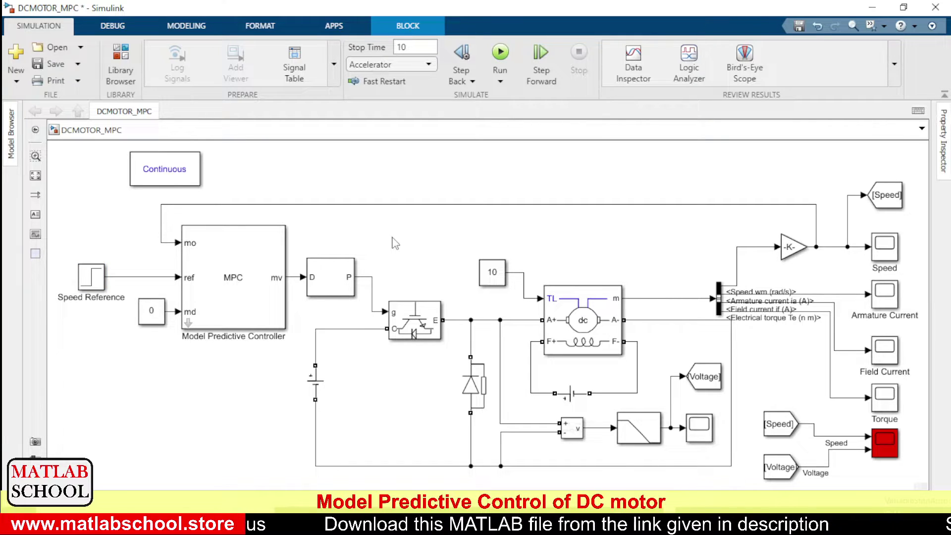
pyautogui.click(500, 54)
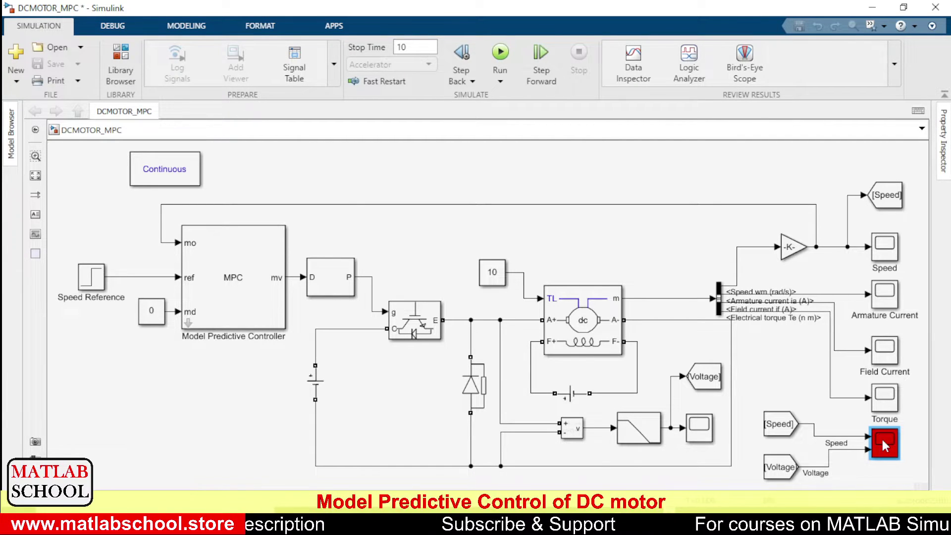
# Step: Open Scope4 and position its Speed and Voltage plots beside the controller blocks
pyautogui.doubleClick(881, 436)
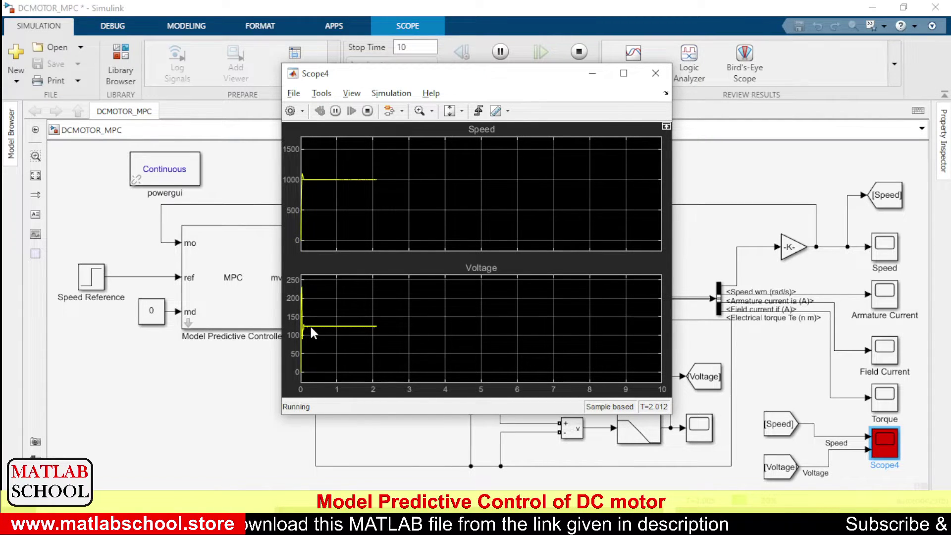
pyautogui.moveTo(518, 86); pyautogui.dragTo(731, 83)
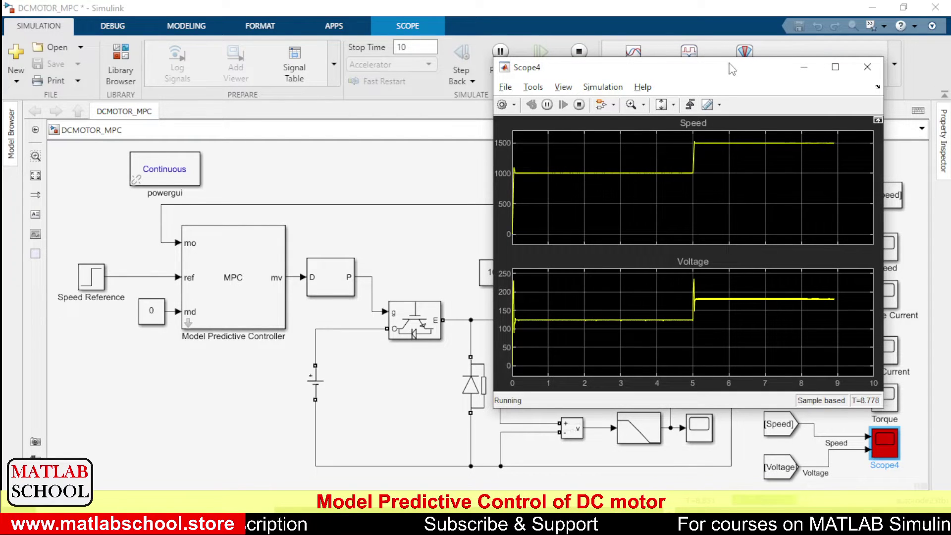
pyautogui.moveTo(747, 76); pyautogui.dragTo(352, 70)
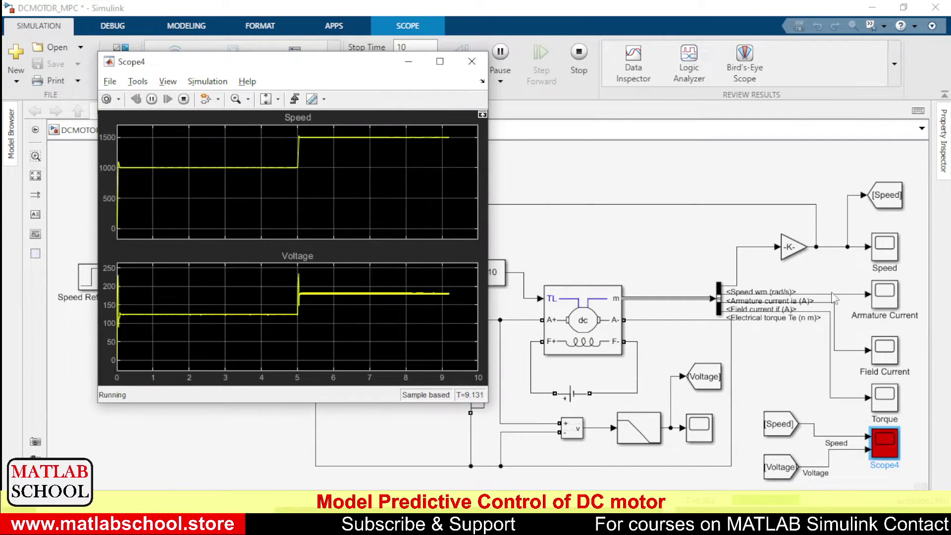
# Step: Open the Torque, Armature Current and Field Current scope plots
pyautogui.click(885, 396)
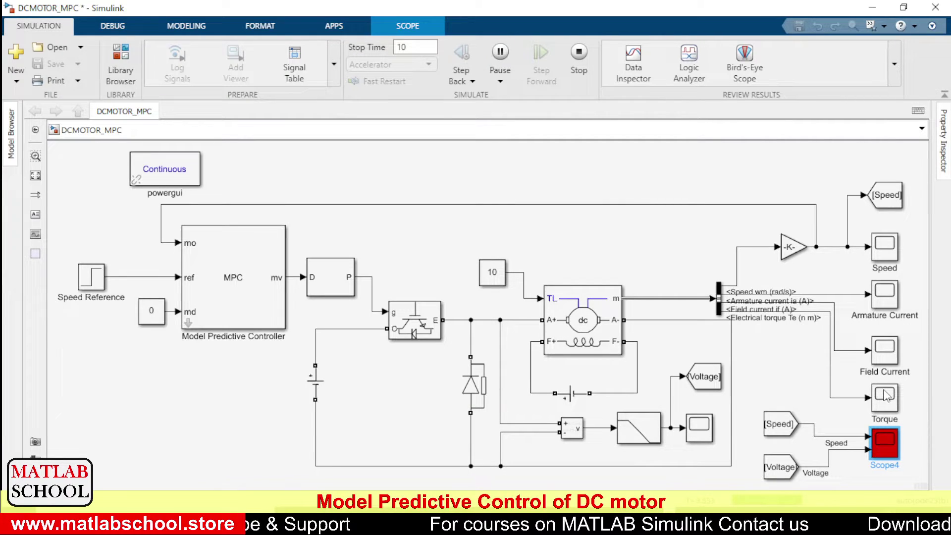
pyautogui.click(886, 394)
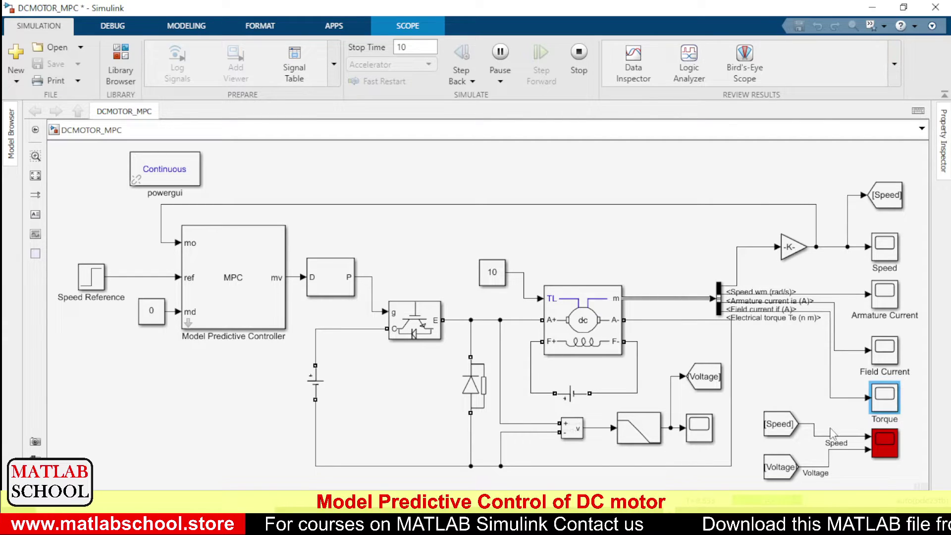
pyautogui.doubleClick(883, 400)
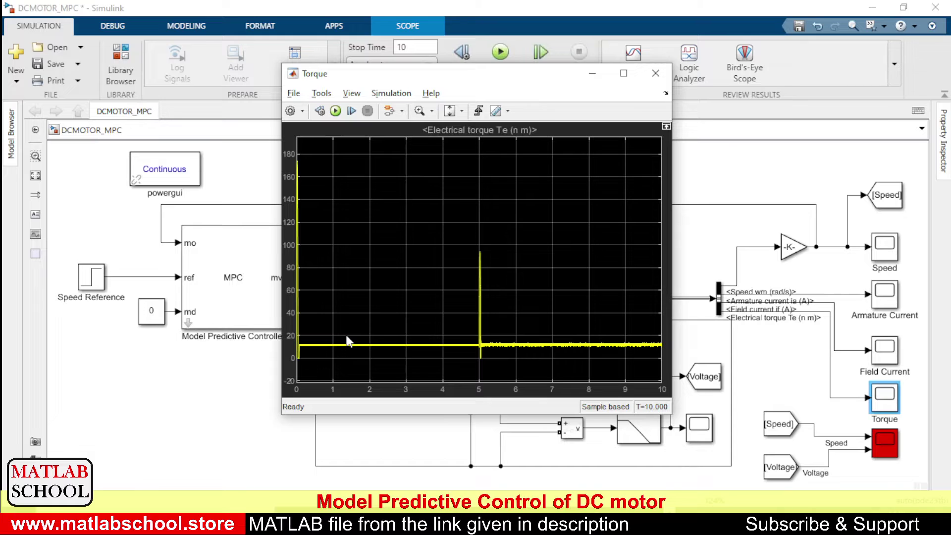
pyautogui.click(784, 181)
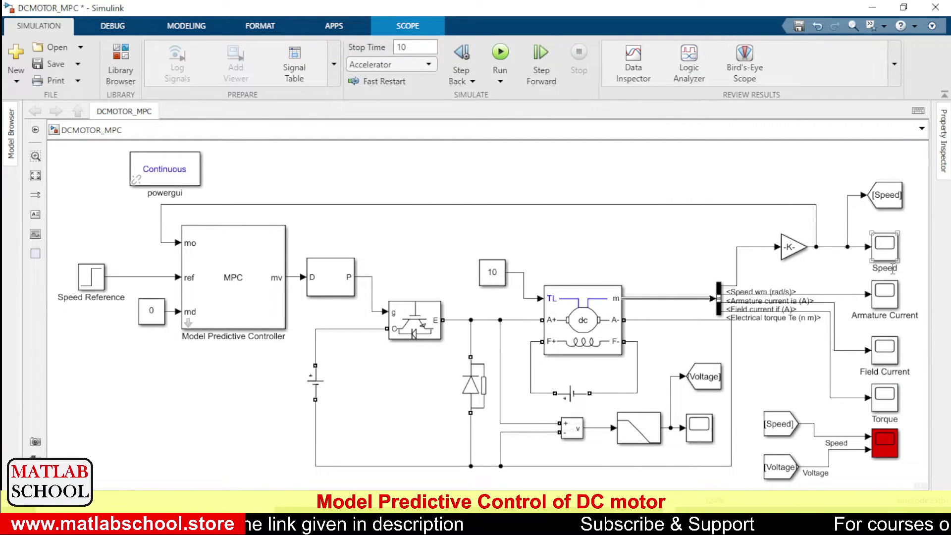
pyautogui.click(890, 297)
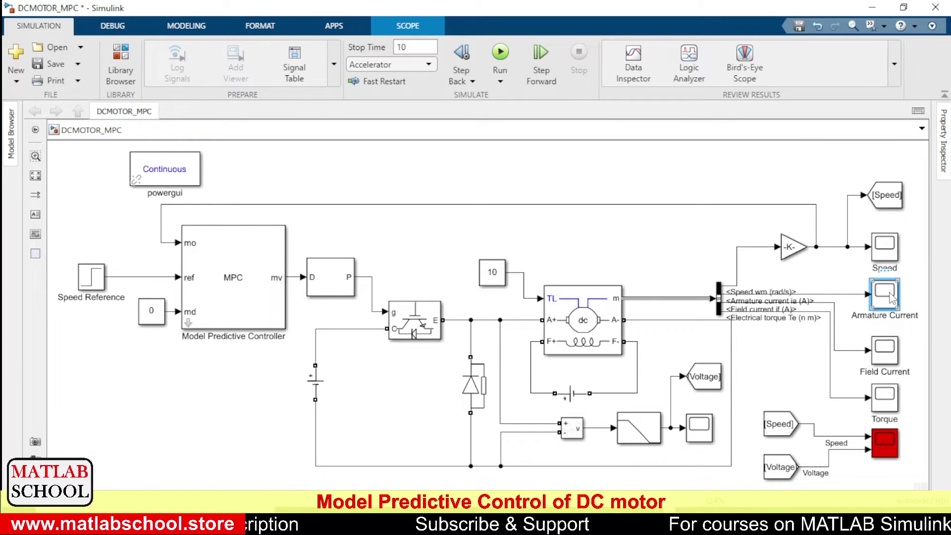
pyautogui.doubleClick(890, 296)
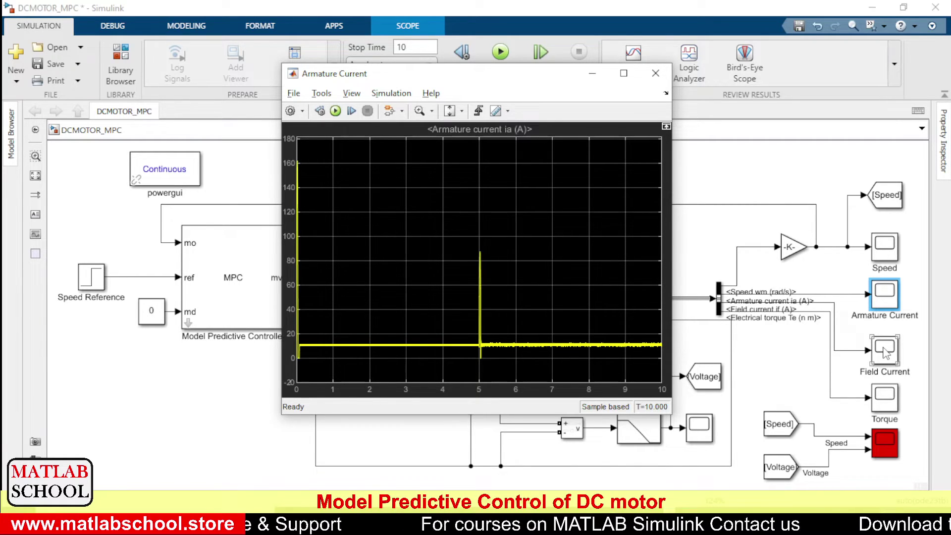
pyautogui.click(886, 351)
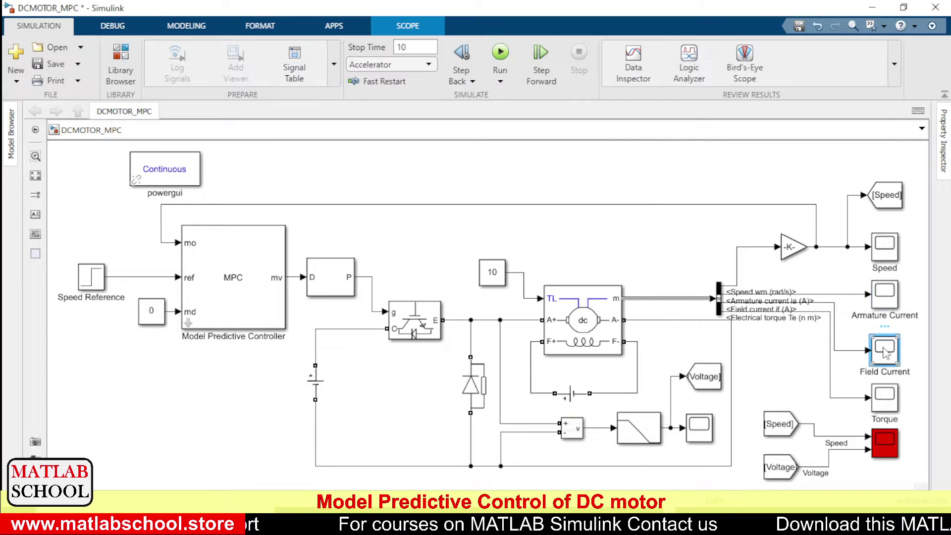
pyautogui.doubleClick(886, 351)
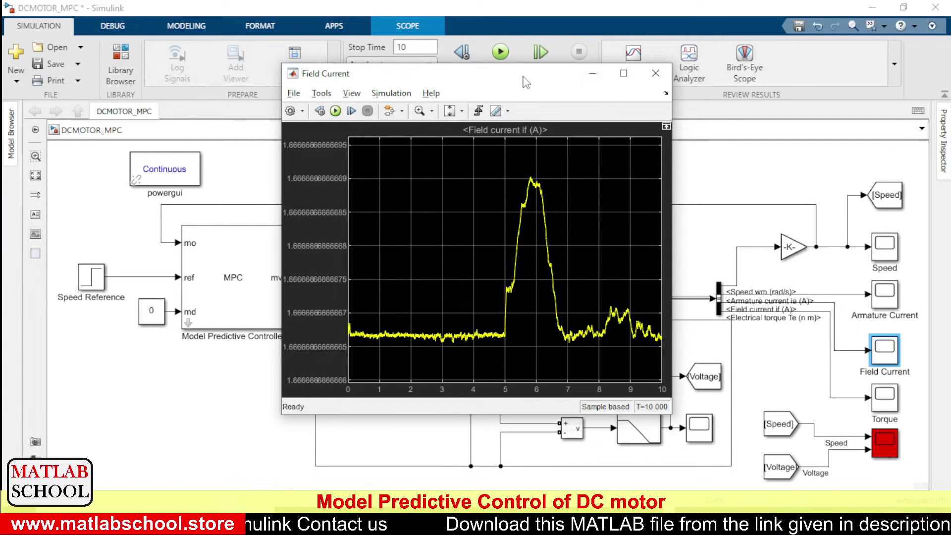
# Step: Tile the field current, armature current and torque plot windows across the screen
pyautogui.moveTo(525, 75); pyautogui.dragTo(715, 58)
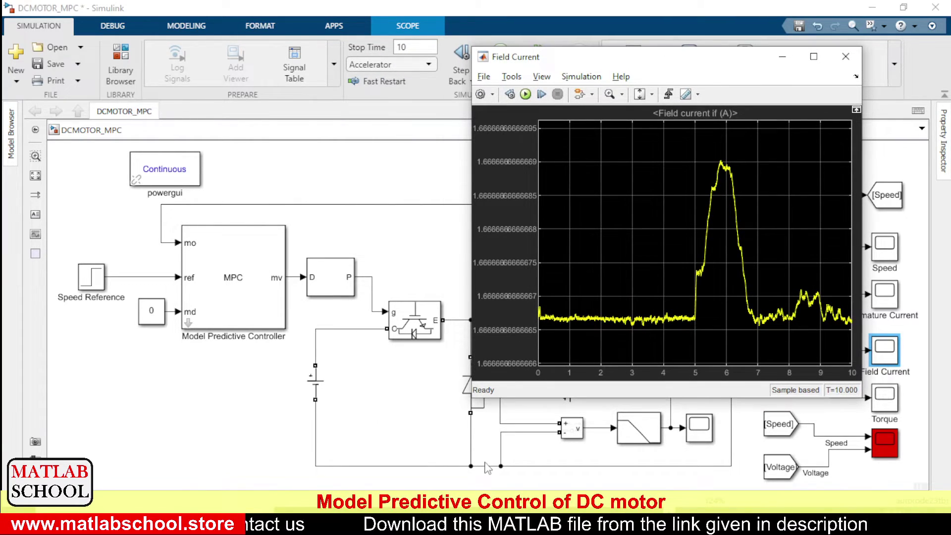
pyautogui.doubleClick(885, 294)
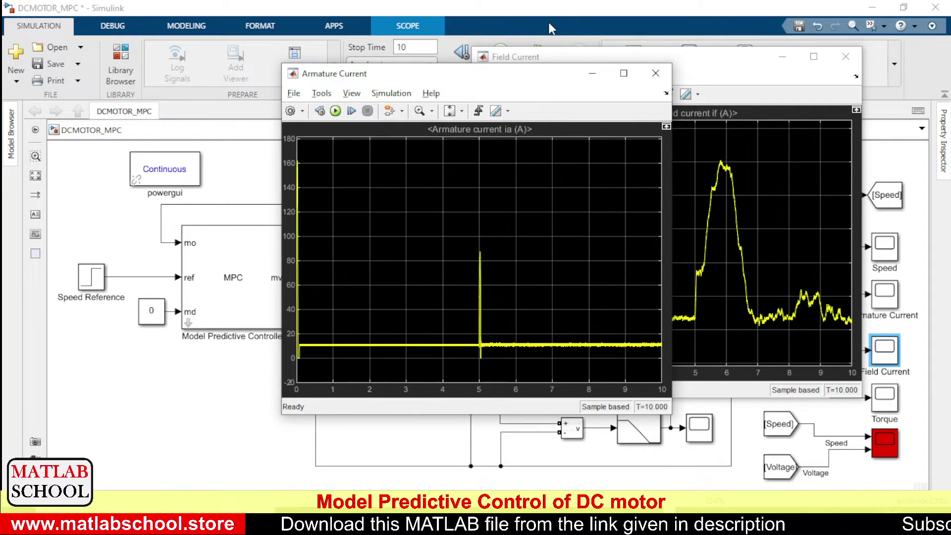
pyautogui.moveTo(548, 87); pyautogui.dragTo(257, 43)
pyautogui.moveTo(190, 37); pyautogui.dragTo(215, 28)
pyautogui.moveTo(551, 63); pyautogui.dragTo(537, 28)
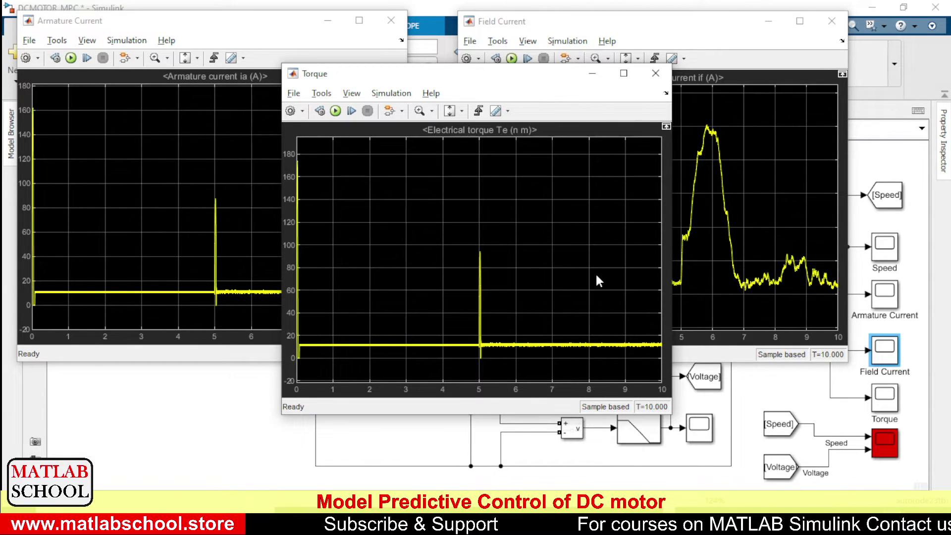
pyautogui.moveTo(515, 83); pyautogui.dragTo(494, 172)
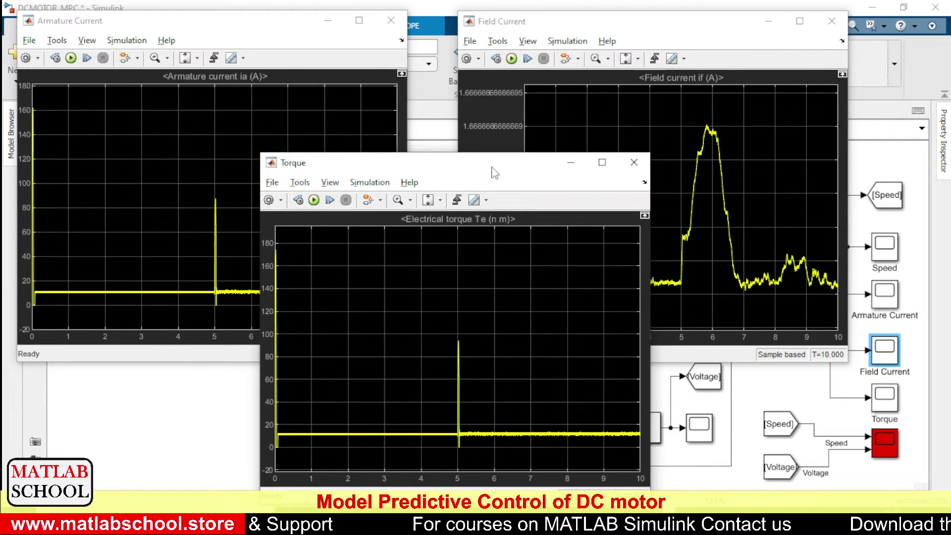